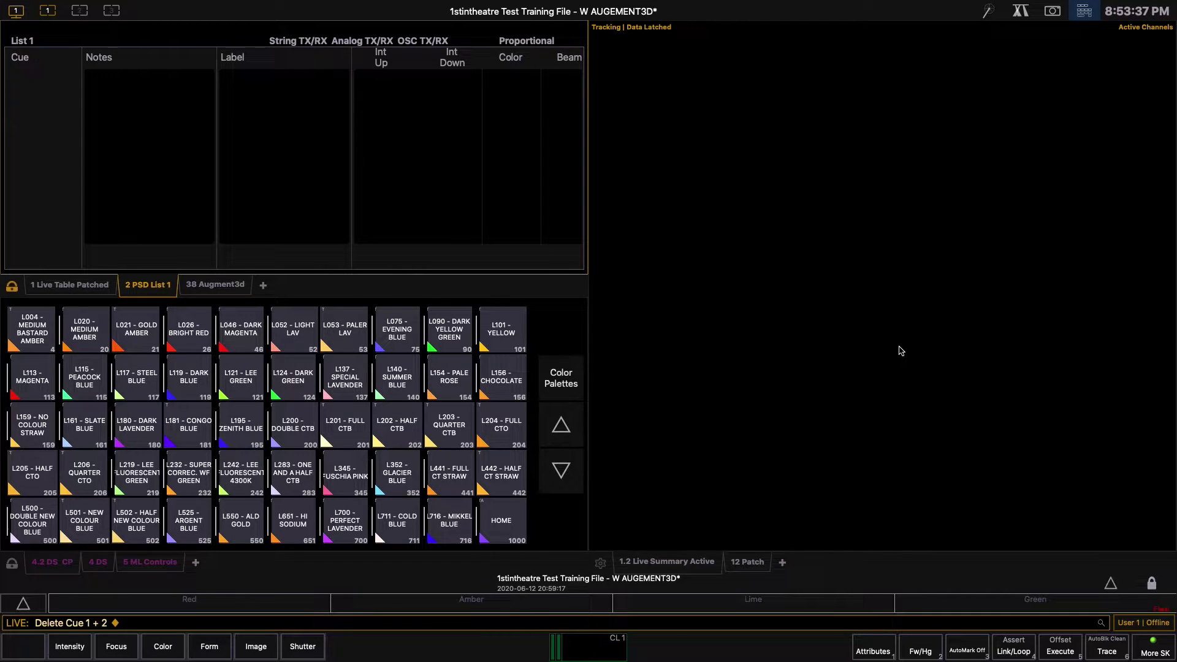
# Step: Bring up the virtual keypad and look at the intensity, focus, color and beam palette keys
pyautogui.click(1080, 16)
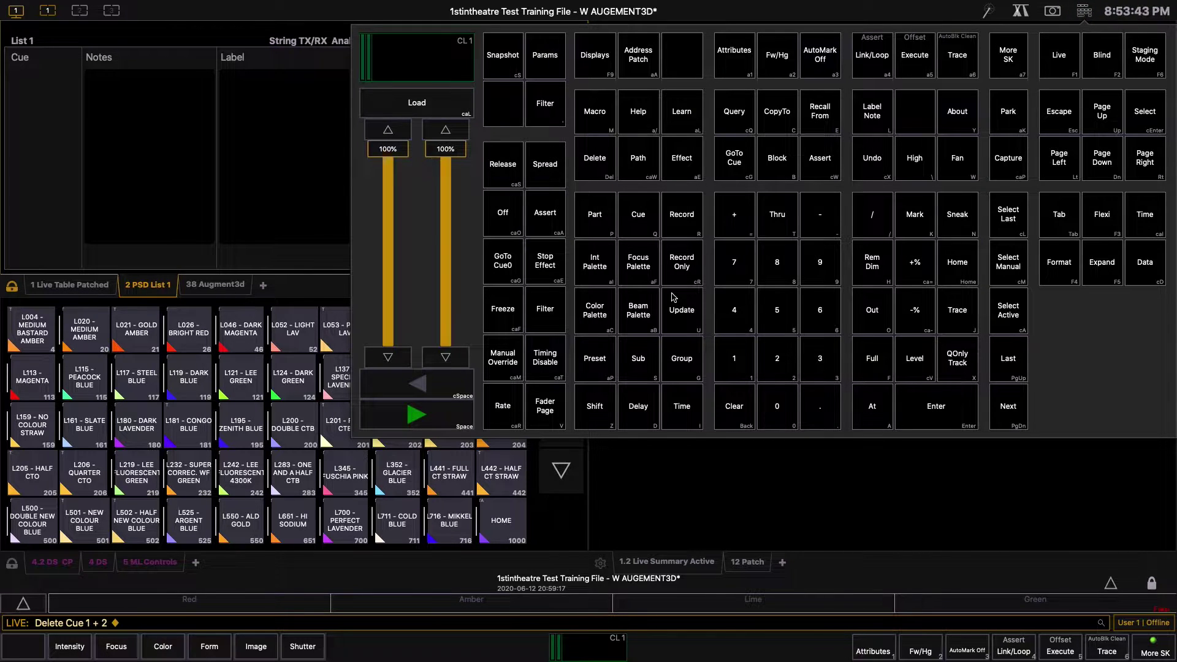
pyautogui.hotkey('alt', 'i')
pyautogui.hotkey('alt', 'f')
pyautogui.hotkey('alt', 'c')
pyautogui.hotkey('alt', 'b')
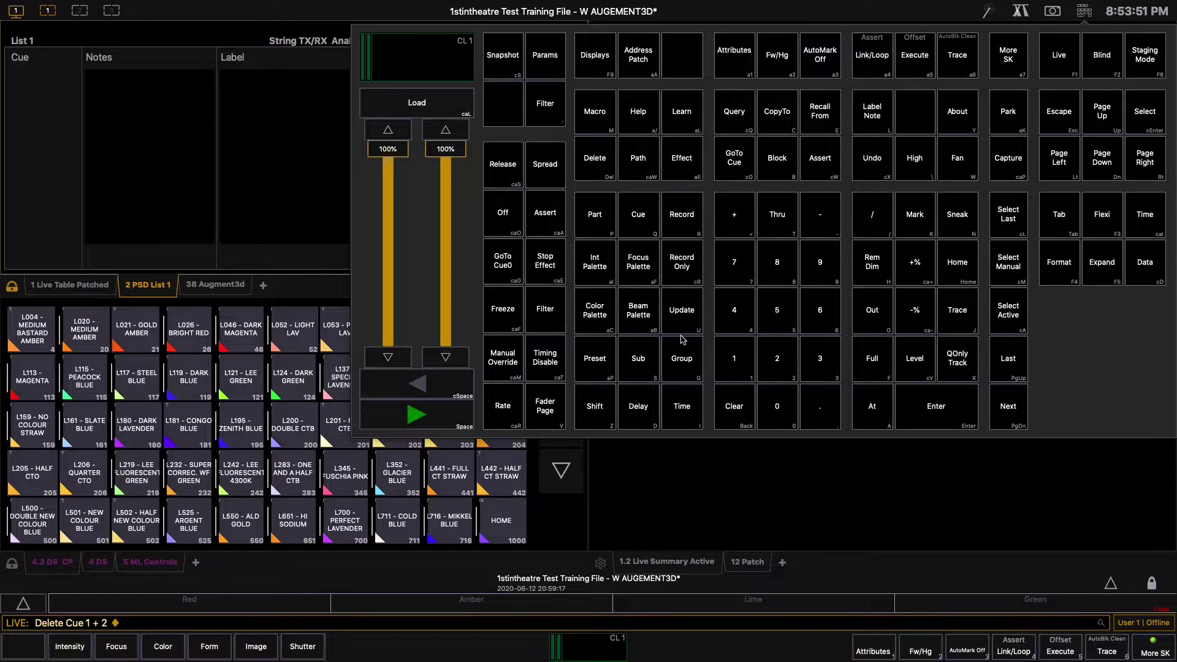
# Step: Switch the direct selects from color palettes to Intensity Palettes
pyautogui.click(682, 460)
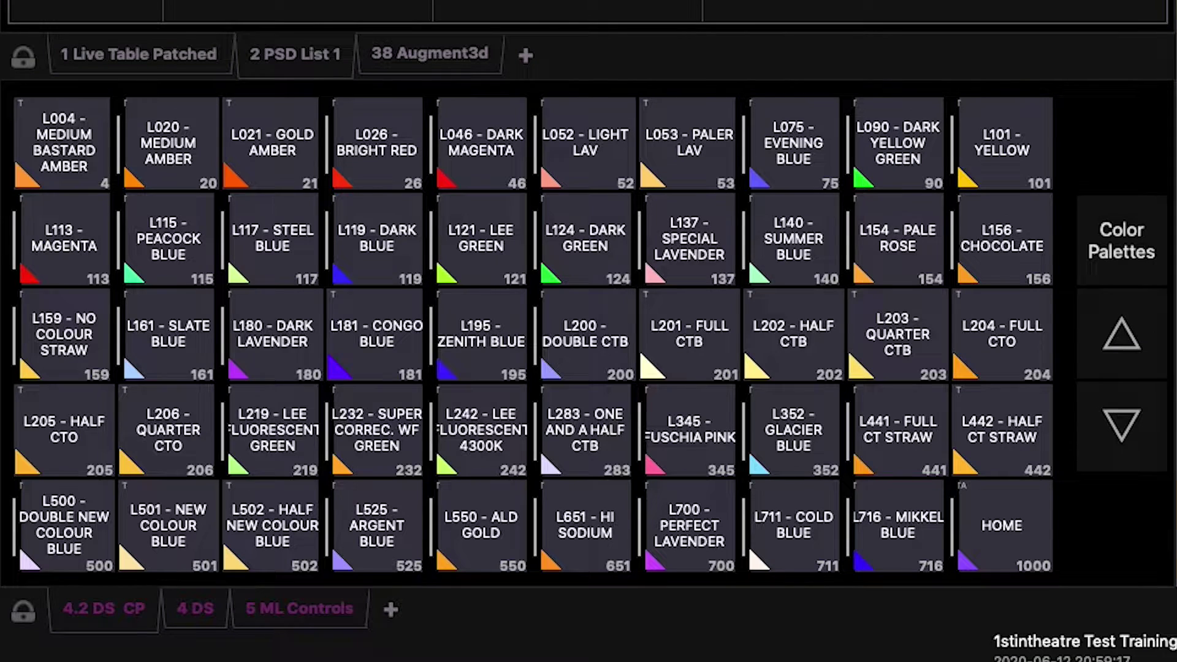
pyautogui.click(1142, 259)
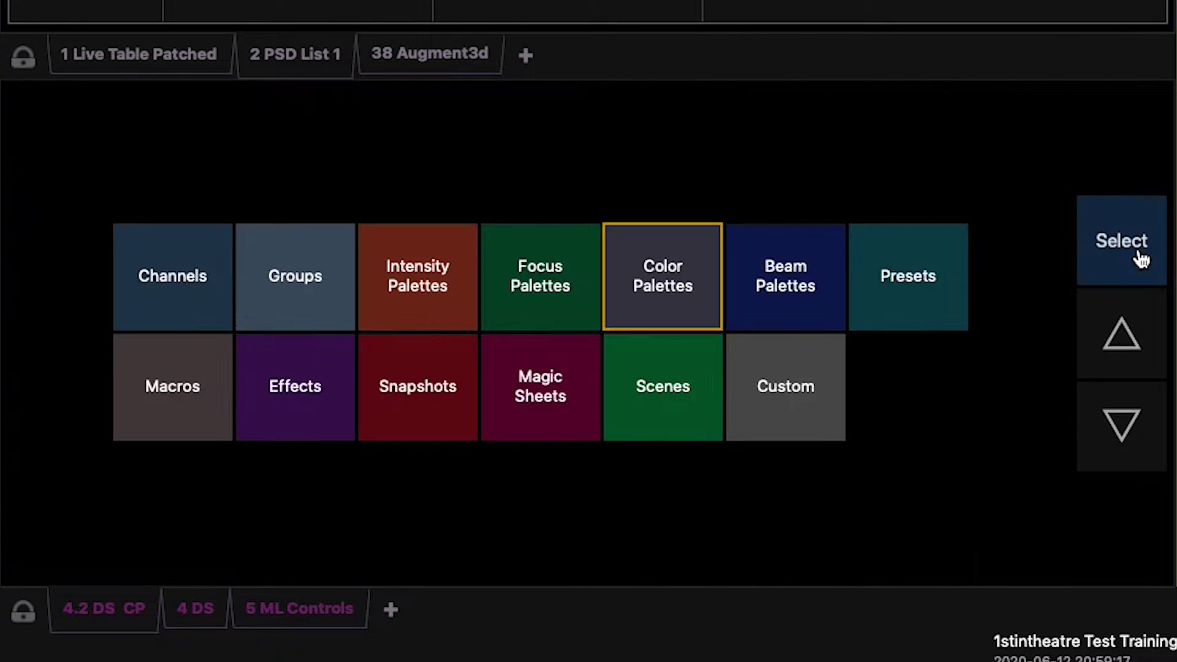
pyautogui.click(435, 283)
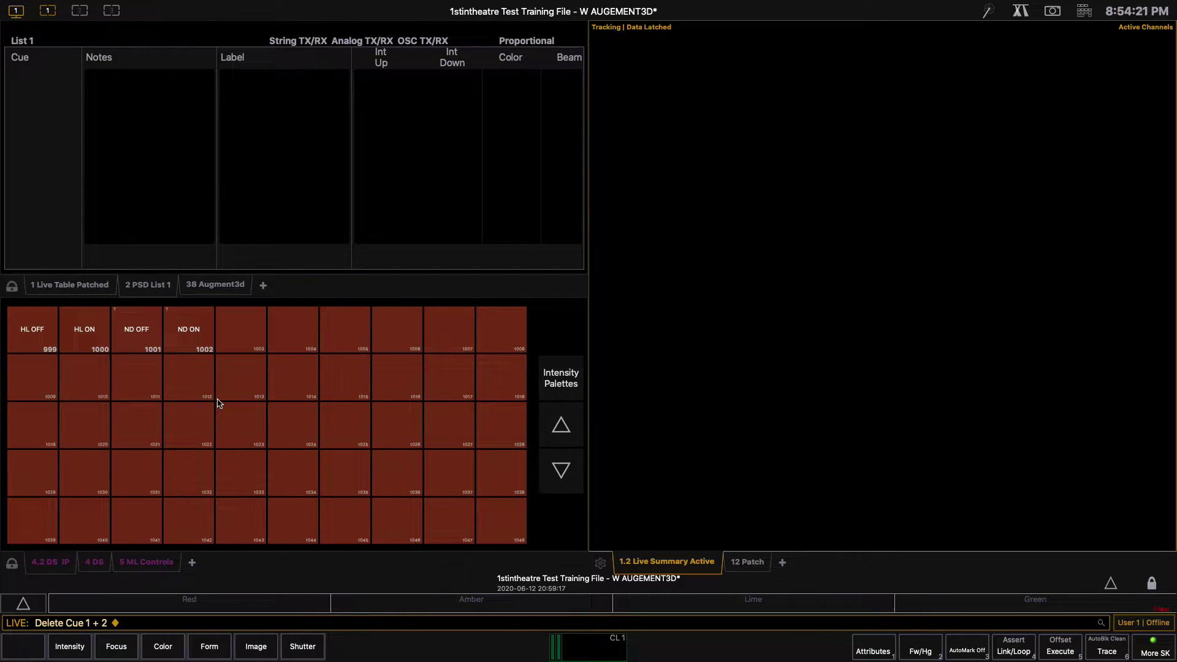
# Step: Patch channel 99 to address 3/1 and label it House Lights
pyautogui.click(761, 567)
pyautogui.write('99')
pyautogui.hotkey('shift', '2')
pyautogui.write('3/1')
pyautogui.press('Return')
pyautogui.hotkey('shift', 'l')
pyautogui.write('House Lights')
pyautogui.press('Return')
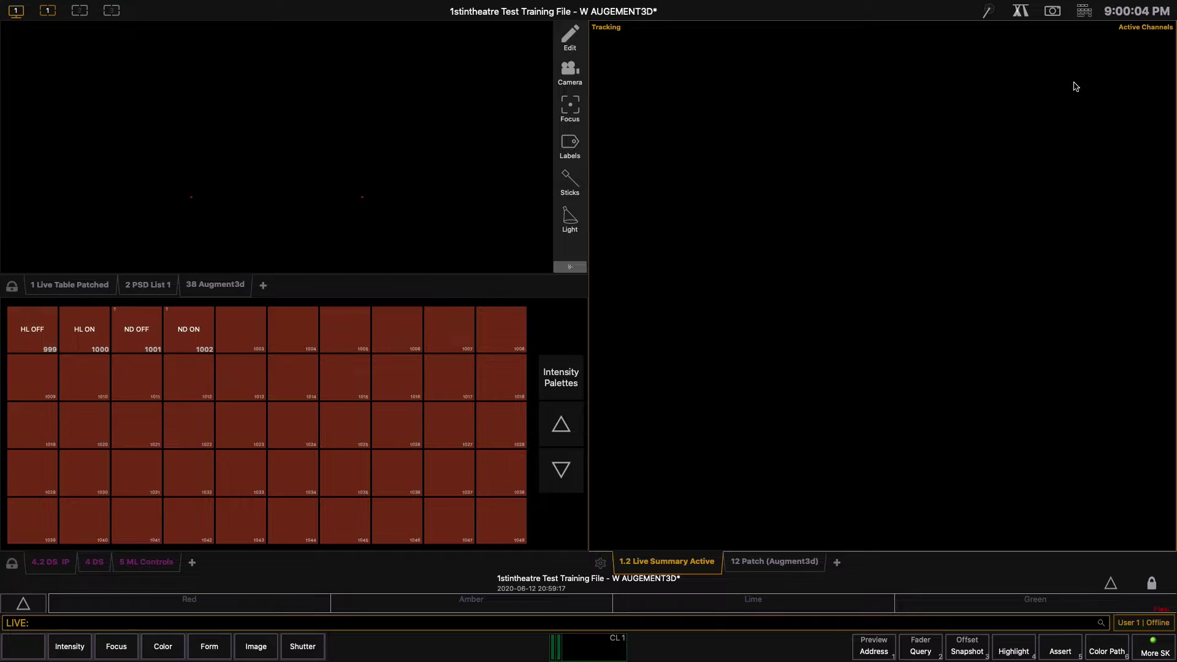
# Step: Set channel 99 to 60 percent intensity using the virtual keypad
pyautogui.click(1084, 17)
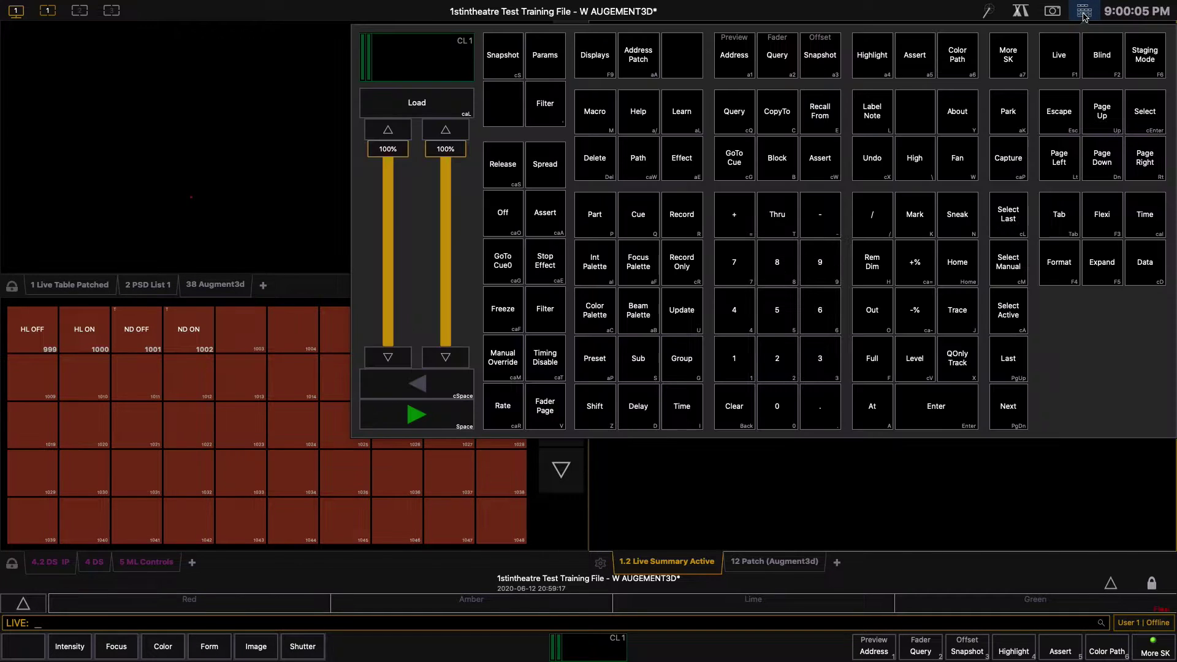
pyautogui.doubleClick(824, 277)
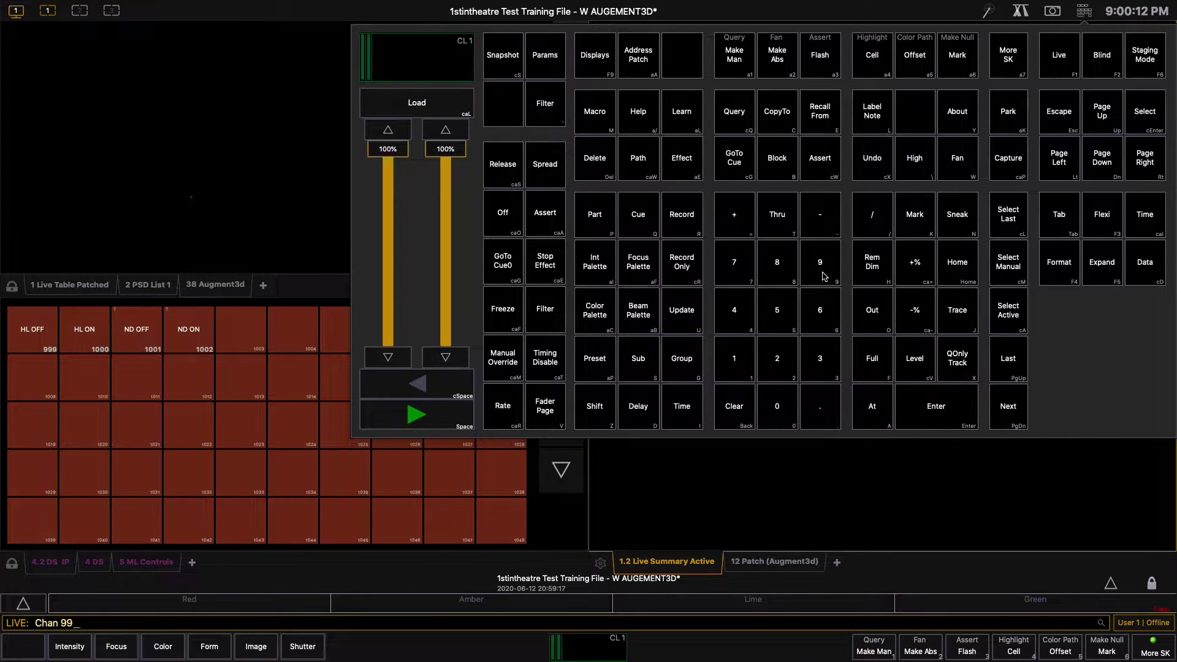
pyautogui.click(872, 397)
pyautogui.click(819, 310)
pyautogui.click(777, 405)
pyautogui.click(919, 406)
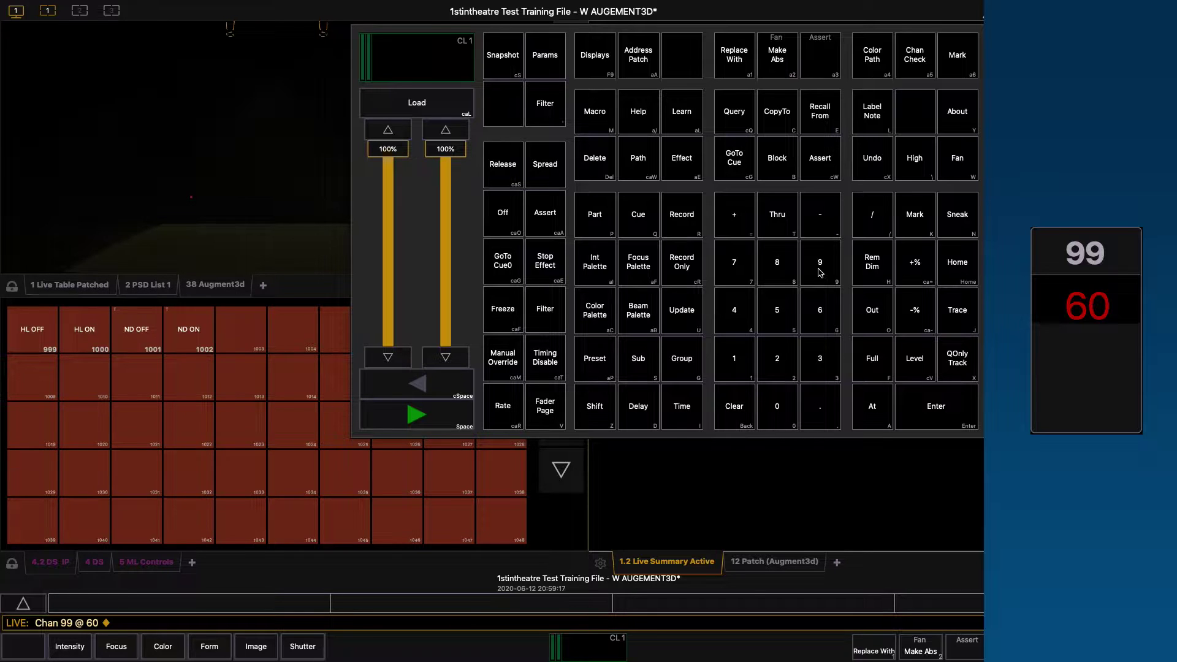
# Step: Record channel 99's level as intensity palette 99
pyautogui.click(819, 273)
pyautogui.click(820, 272)
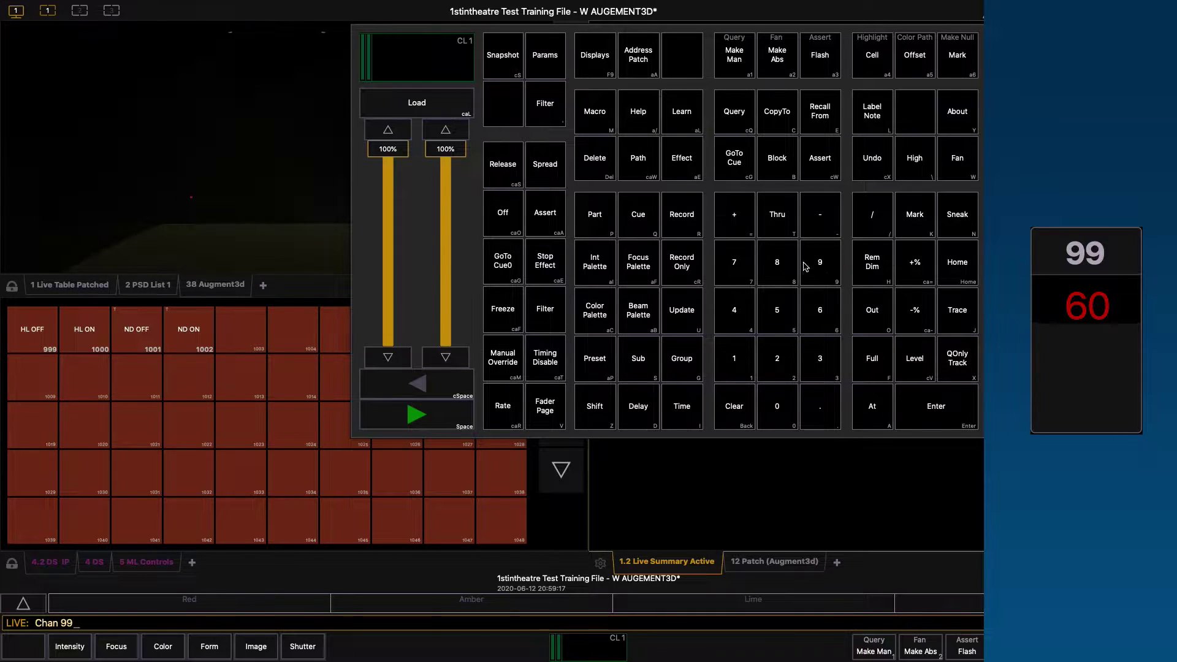
pyautogui.click(701, 224)
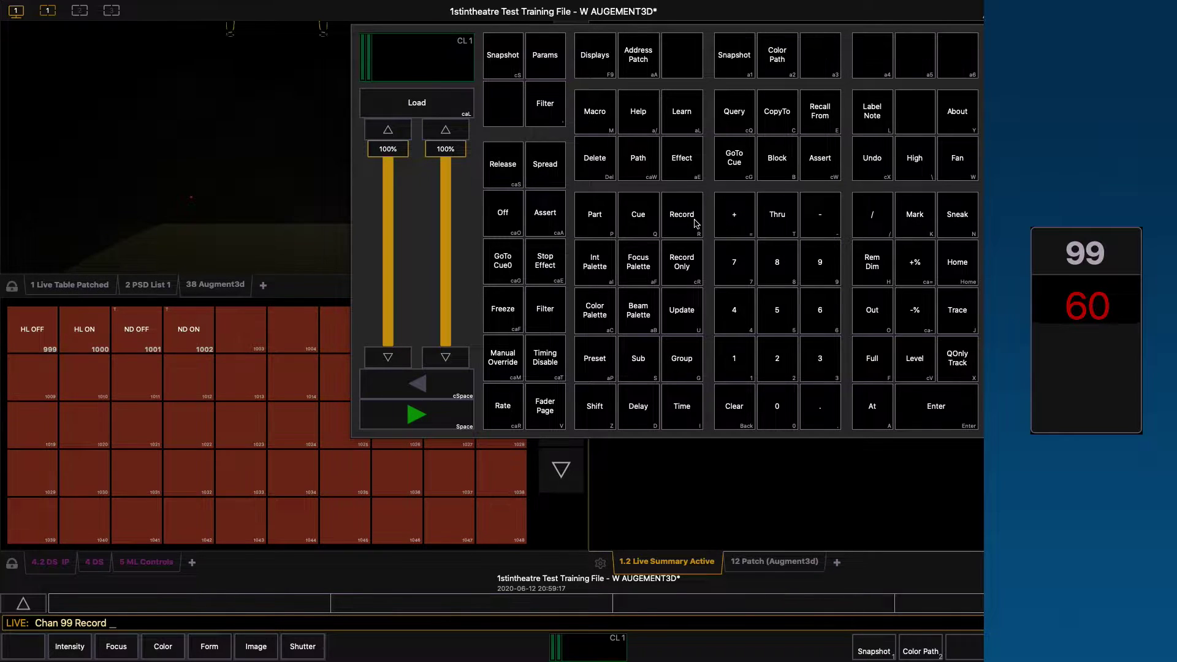
pyautogui.click(598, 271)
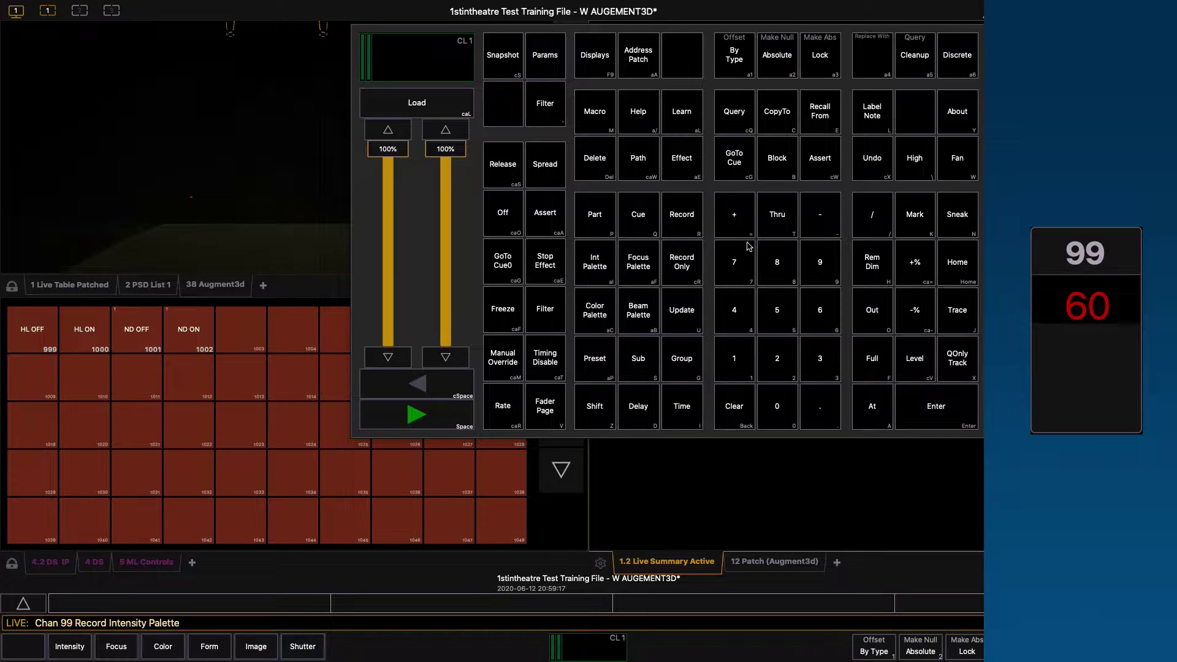
pyautogui.click(815, 257)
pyautogui.click(815, 257)
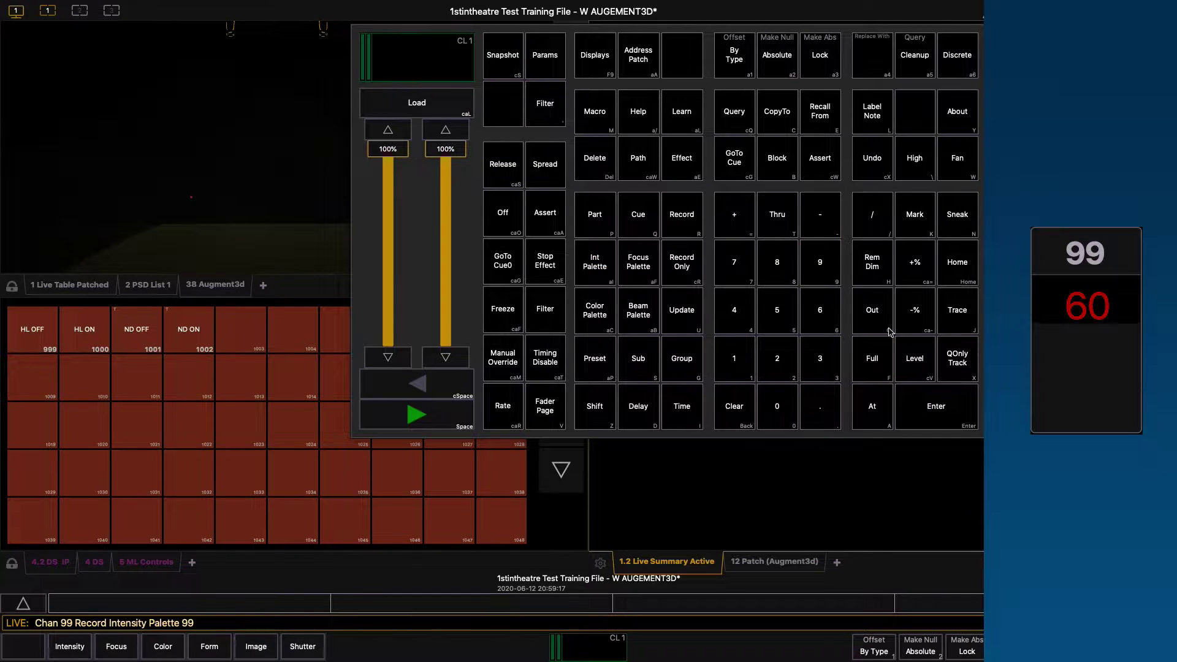
pyautogui.click(957, 409)
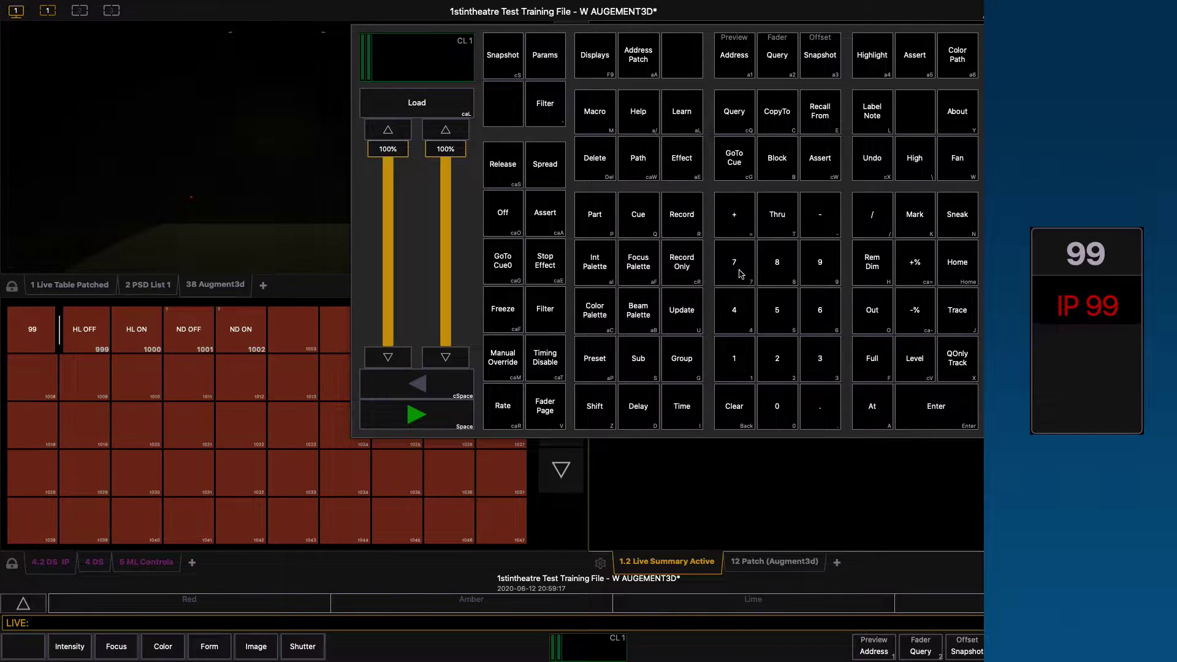
# Step: Label intensity palette 99 "HL ON" and hide the virtual keypad
pyautogui.hotkey('alt', 'i')
pyautogui.click(819, 262)
pyautogui.click(819, 262)
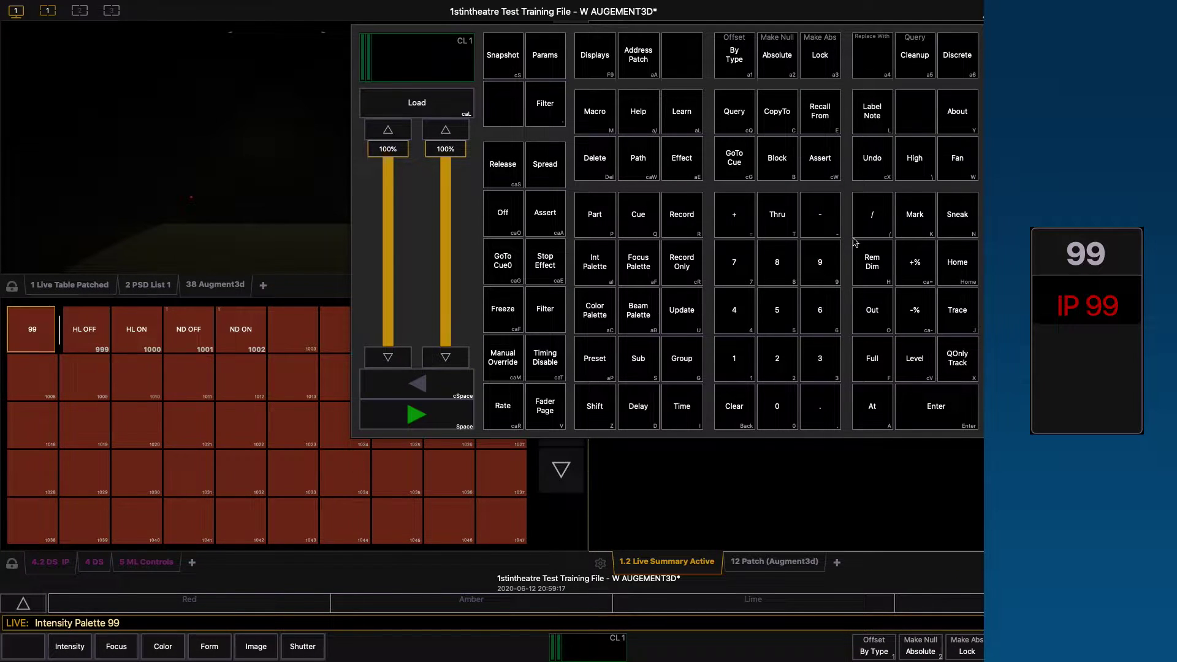
pyautogui.click(878, 126)
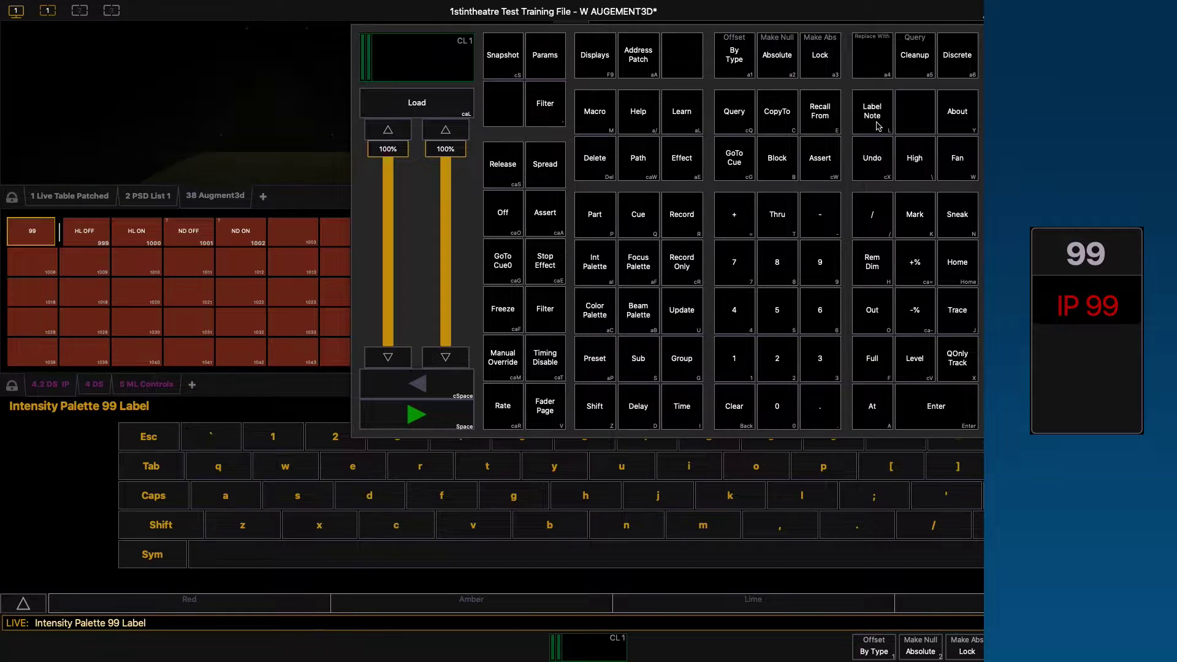
pyautogui.write('HL ON')
pyautogui.press('Return')
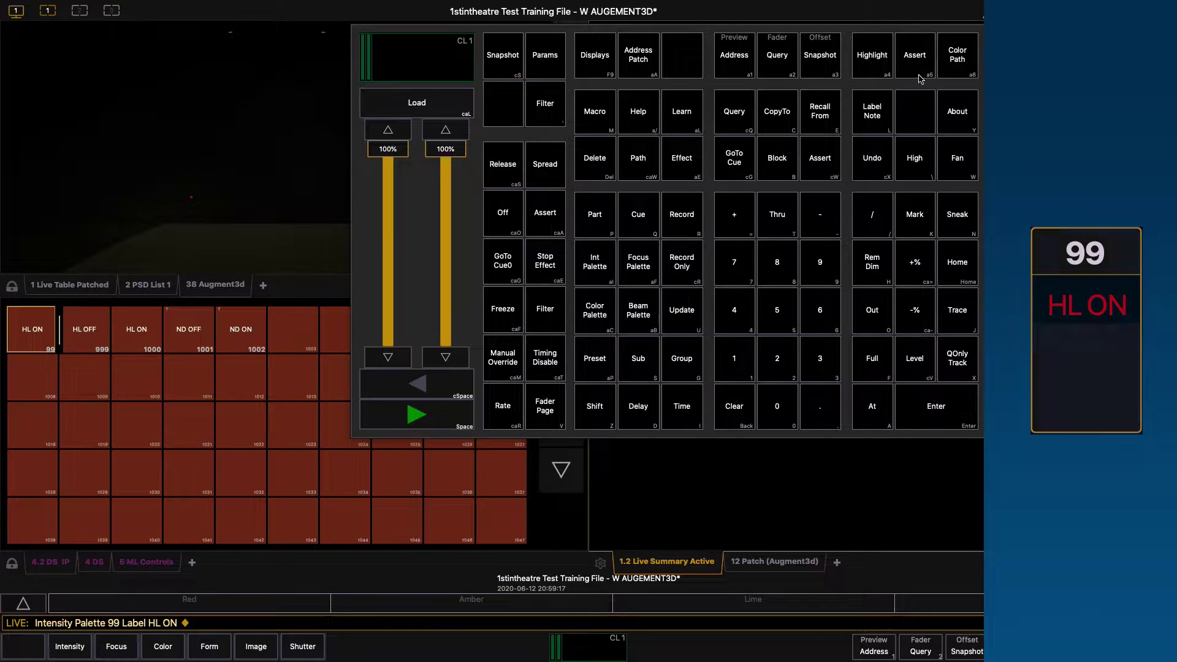
pyautogui.click(1086, 13)
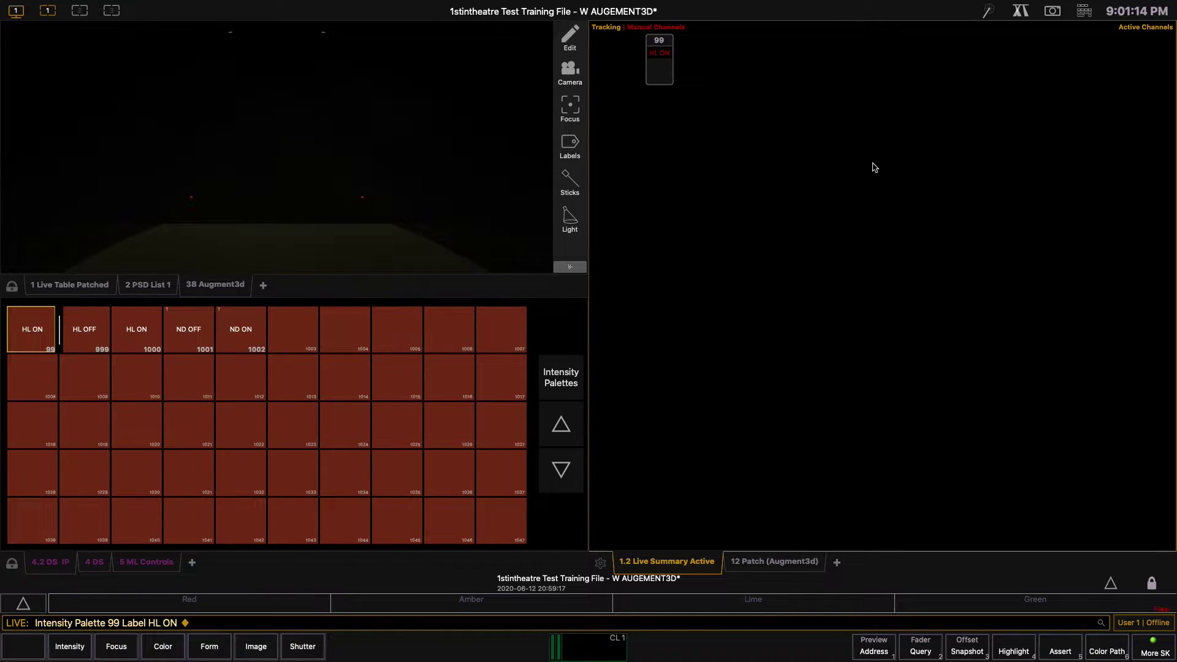
# Step: Reopen the virtual keypad and set channel 99 to Out
pyautogui.click(1090, 12)
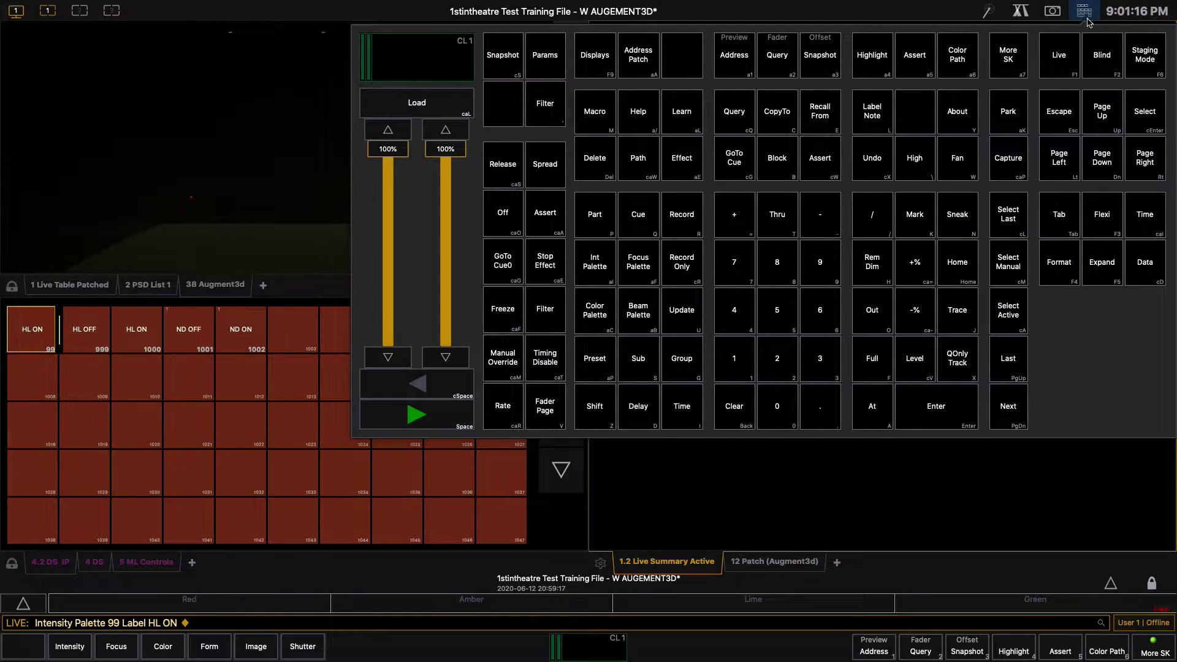
pyautogui.click(818, 272)
pyautogui.click(817, 271)
pyautogui.click(872, 310)
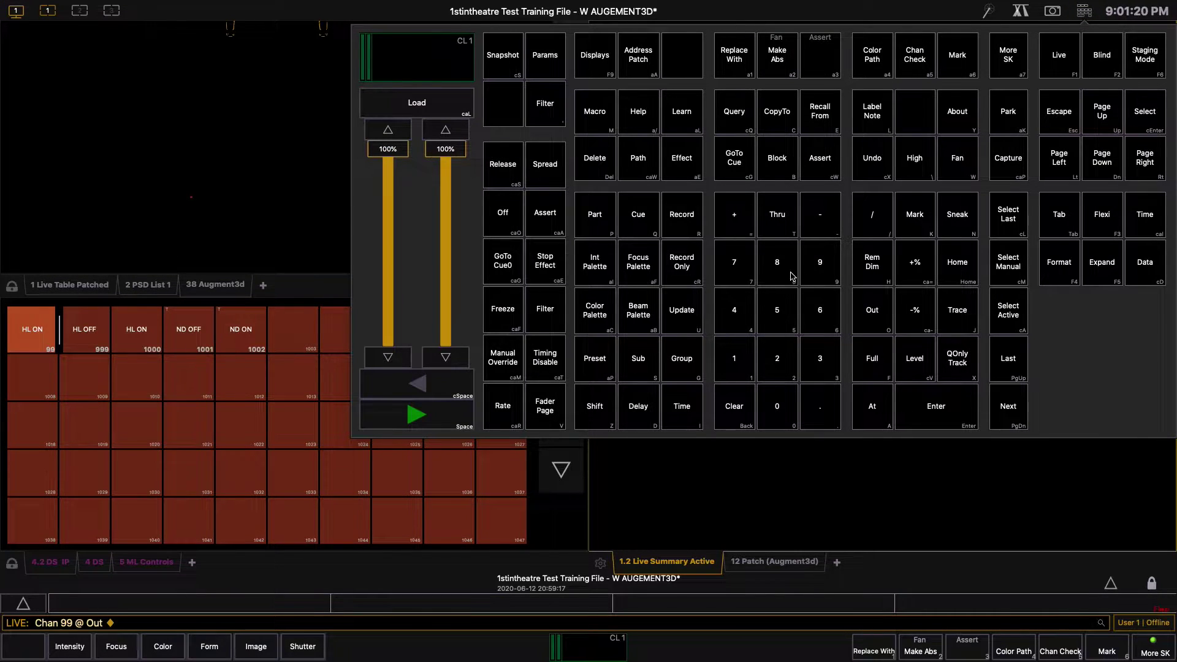
# Step: Record channel 99 as intensity palette 100 with the label "HL OFF"
pyautogui.click(818, 264)
pyautogui.click(817, 263)
pyautogui.click(682, 218)
pyautogui.click(594, 262)
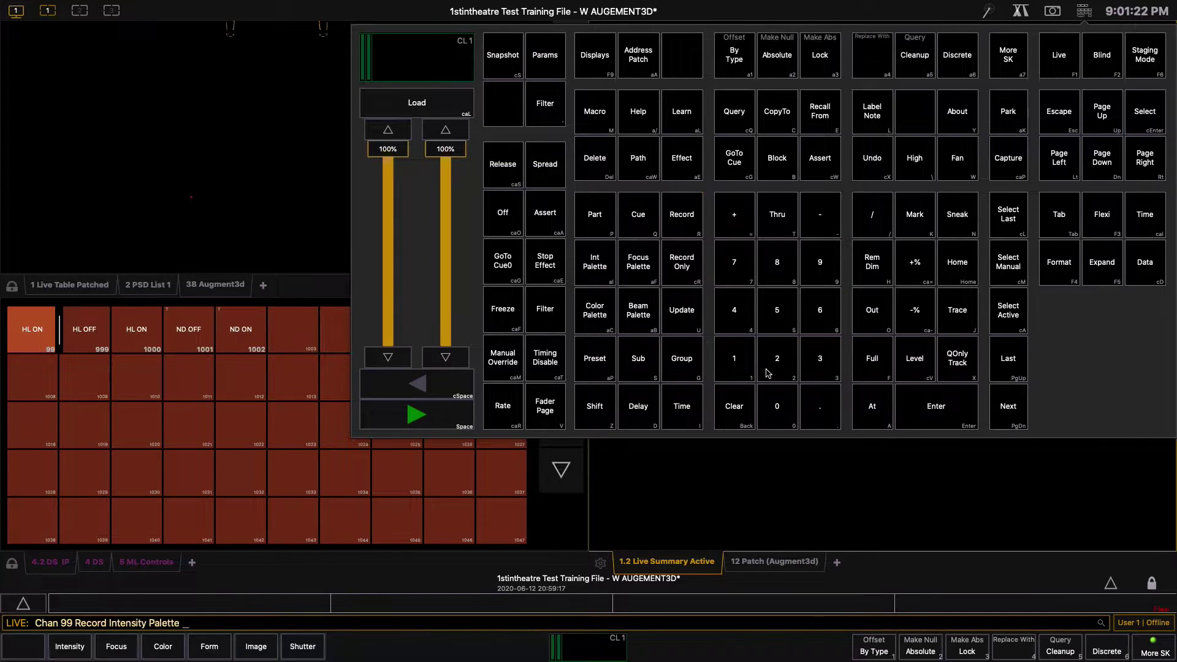
pyautogui.click(735, 362)
pyautogui.click(776, 405)
pyautogui.click(777, 405)
pyautogui.click(874, 126)
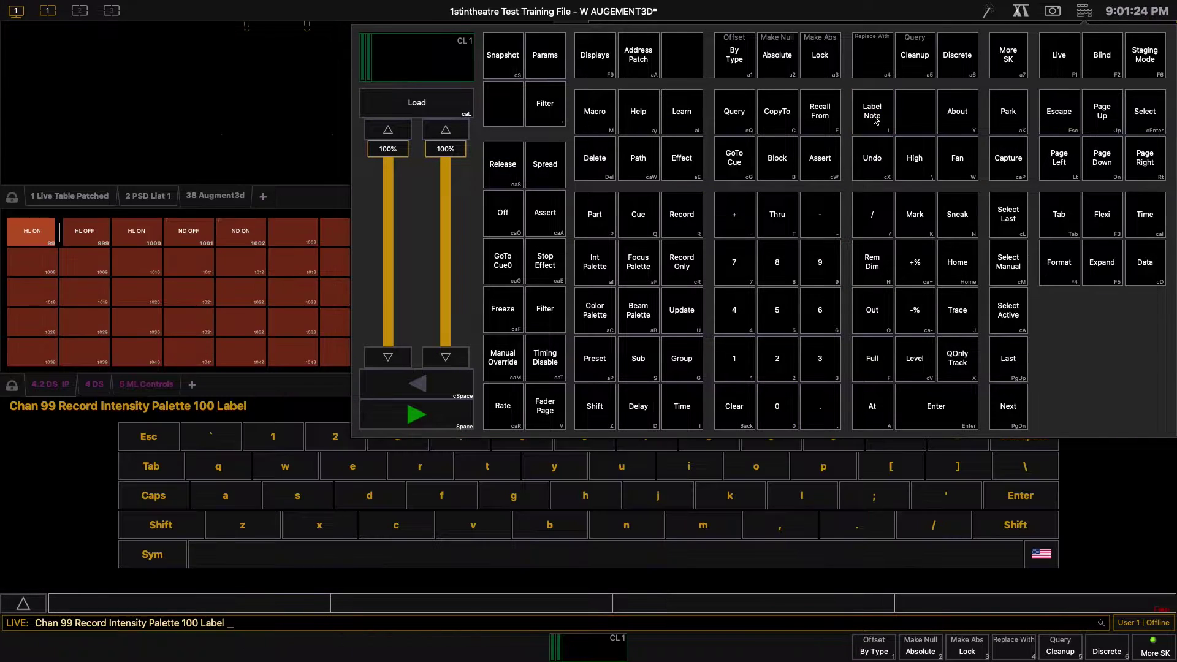
pyautogui.write('HL OFF')
pyautogui.press('Return')
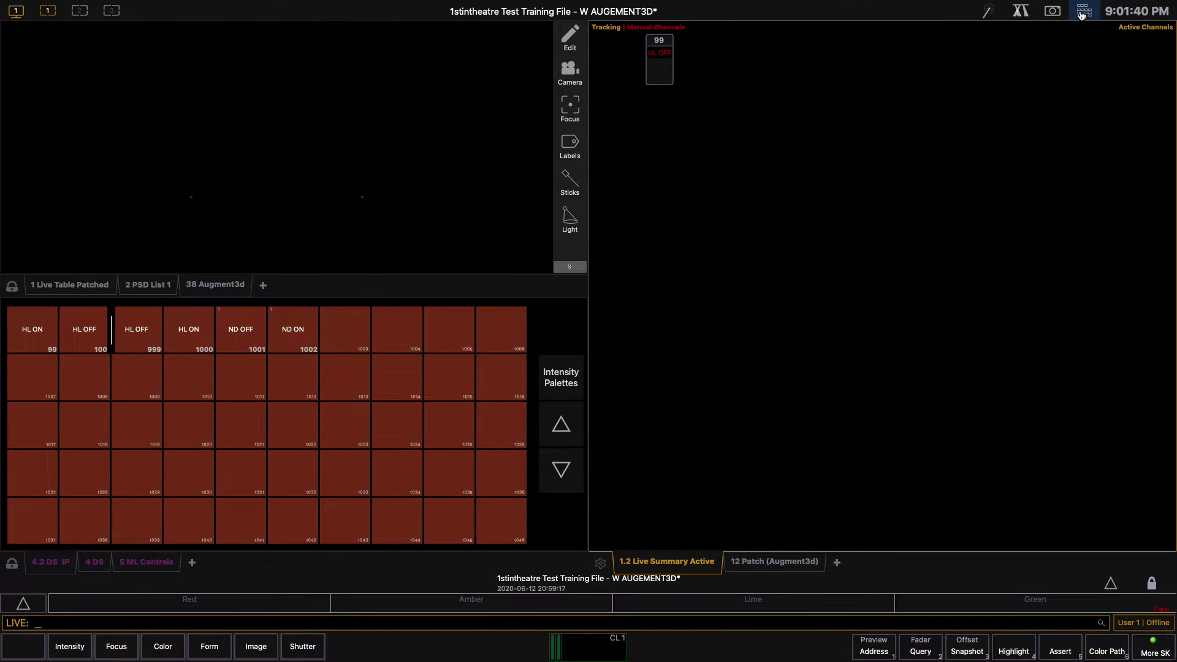
# Step: Delete intensity palettes 999 and 1000, confirming the deletion
pyautogui.click(1082, 15)
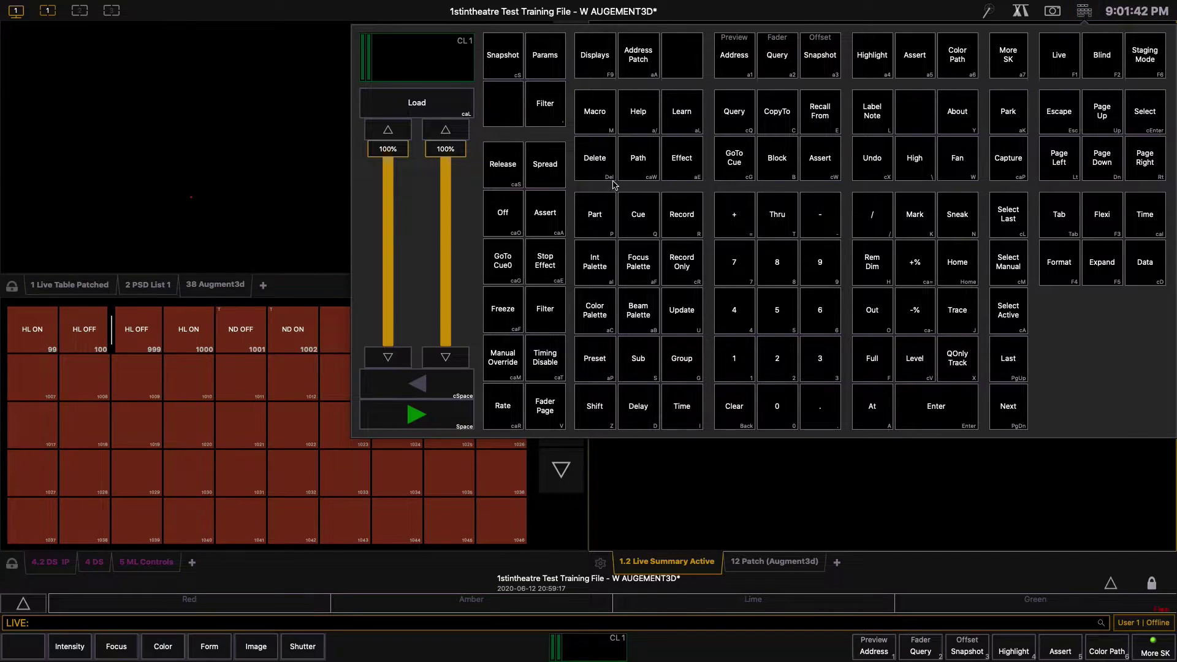
pyautogui.click(596, 161)
pyautogui.click(603, 268)
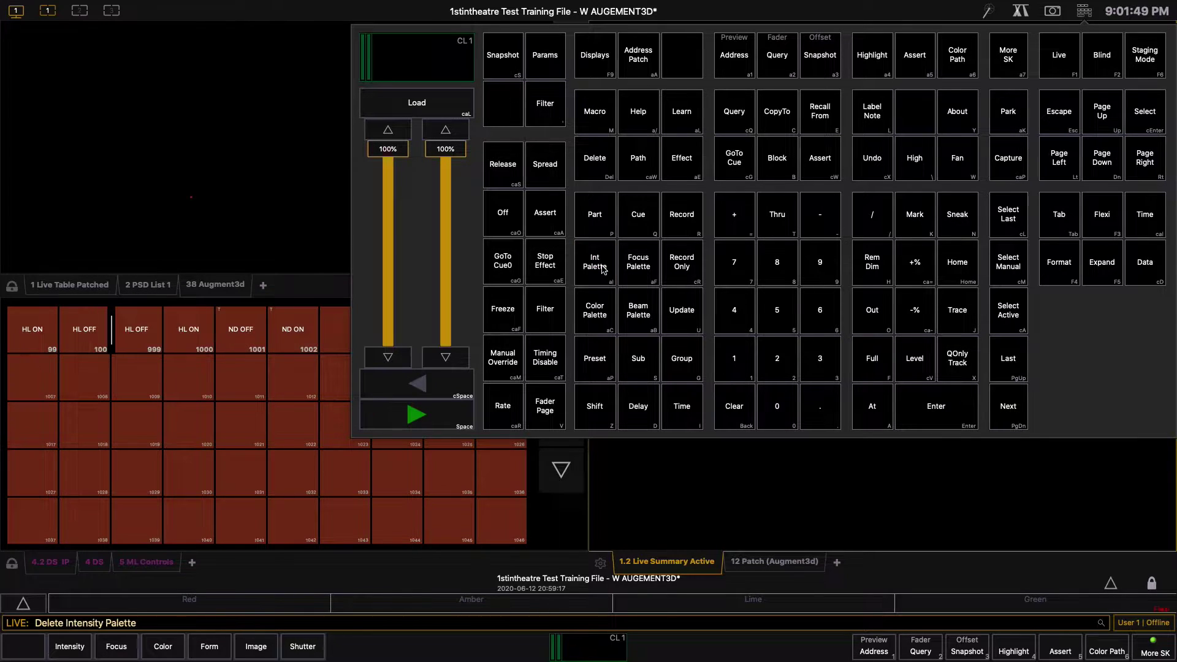
pyautogui.tripleClick(827, 273)
pyautogui.click(734, 215)
pyautogui.click(737, 374)
pyautogui.tripleClick(777, 408)
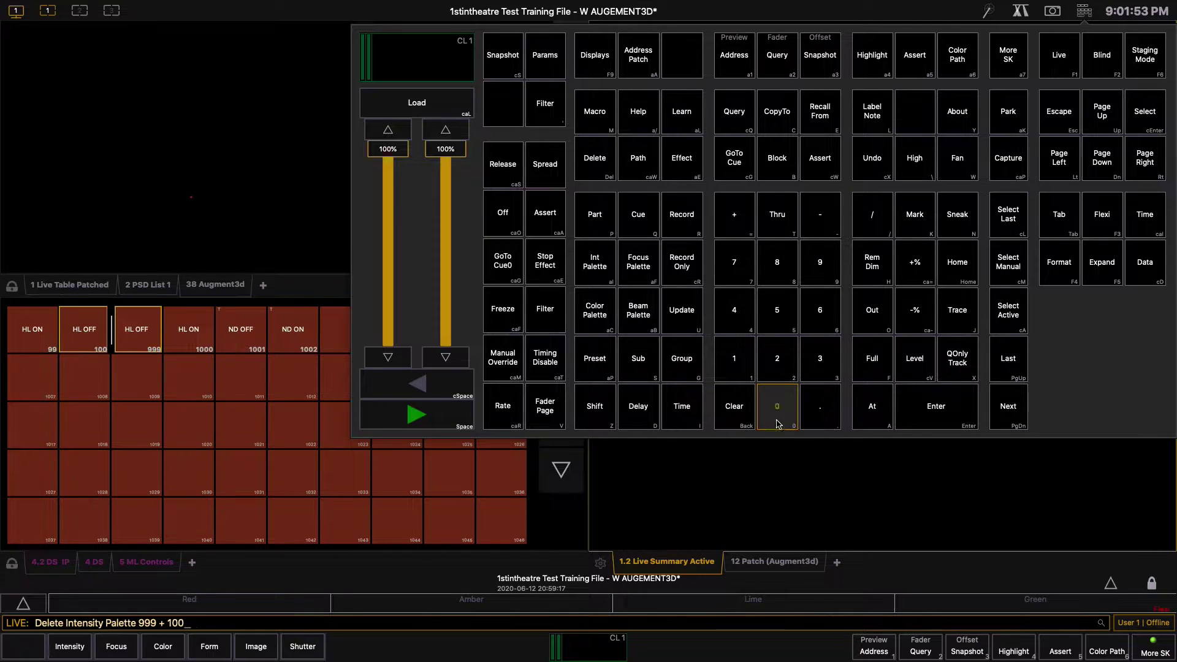
pyautogui.click(932, 418)
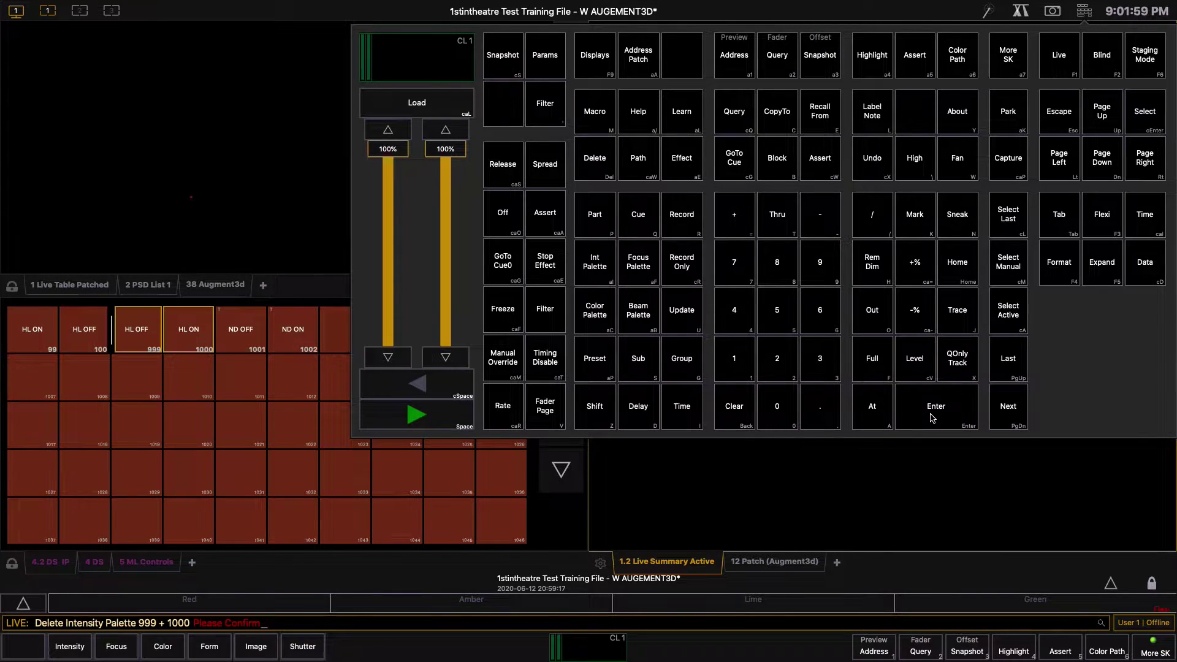
pyautogui.click(932, 418)
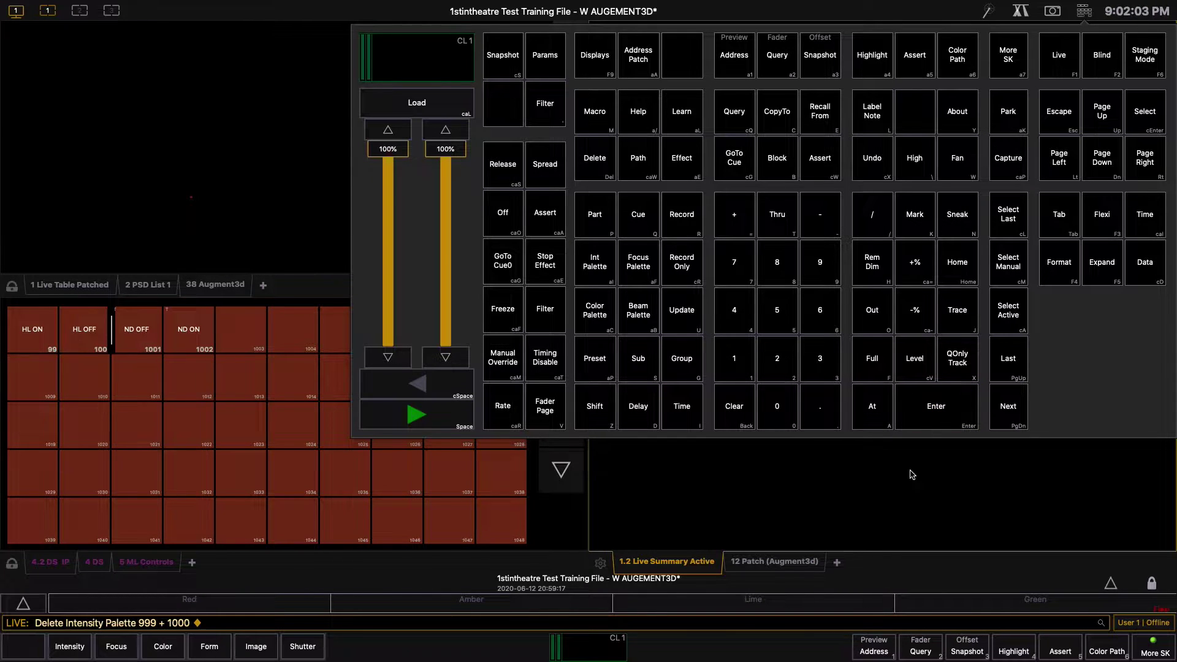
# Step: Select channel 99 and apply the HL ON intensity palette to it
pyautogui.doubleClick(829, 277)
pyautogui.click(935, 409)
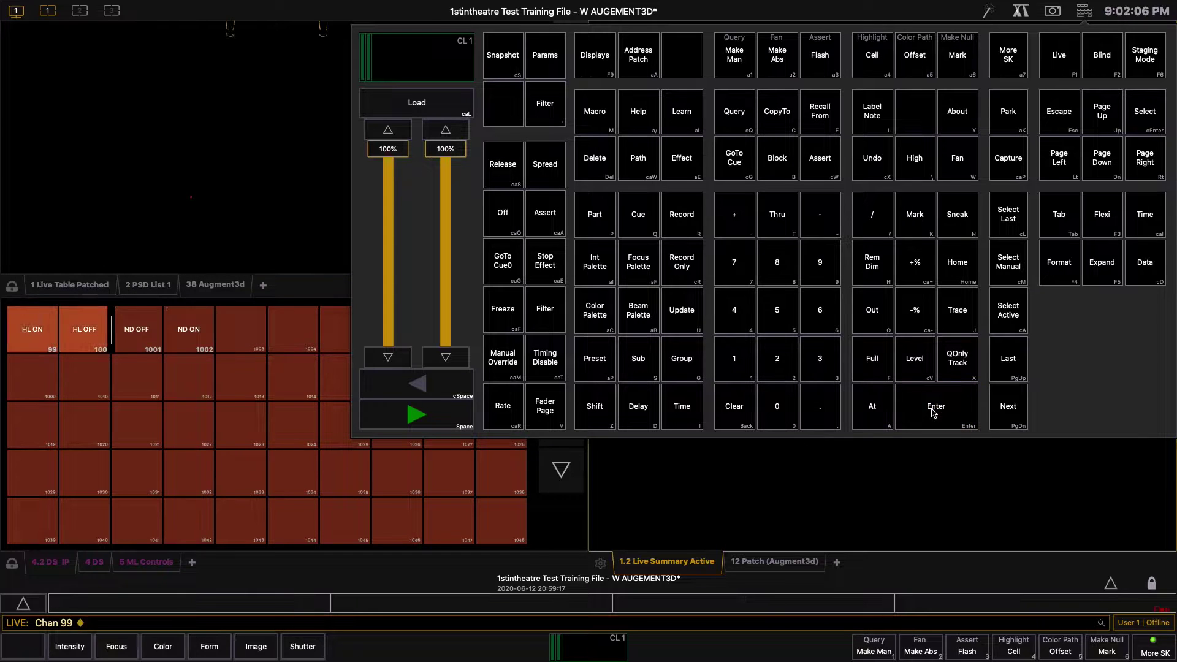
pyautogui.click(27, 337)
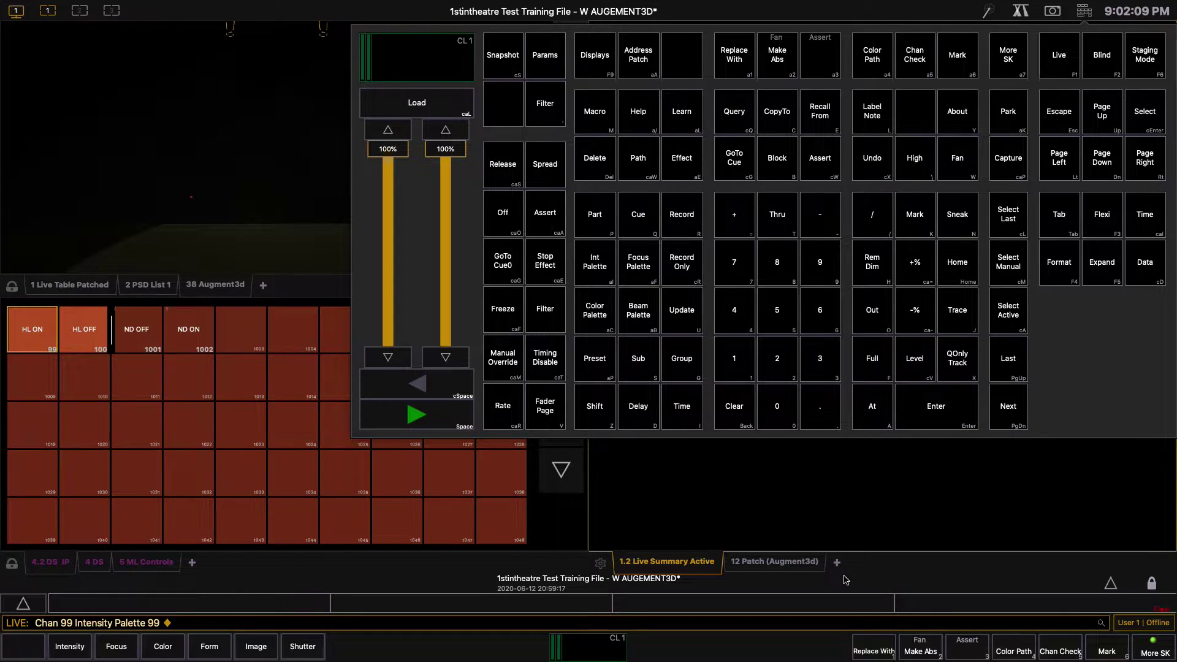
pyautogui.click(791, 538)
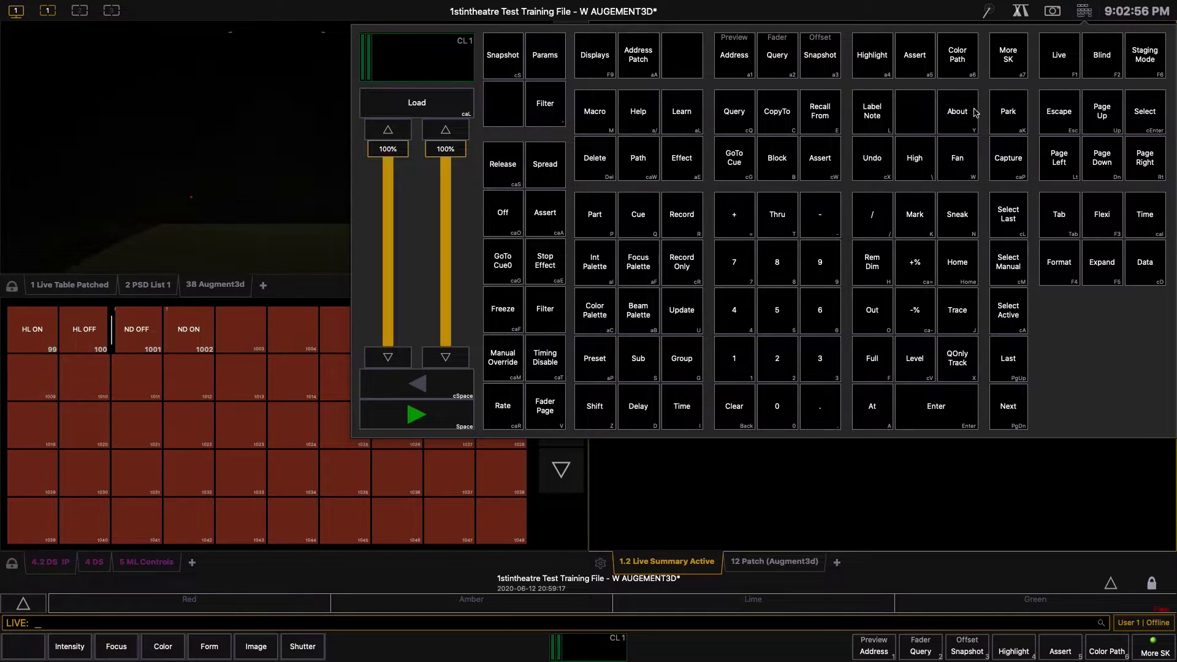
# Step: Set channel 99 to 80 percent intensity
pyautogui.doubleClick(833, 273)
pyautogui.click(873, 419)
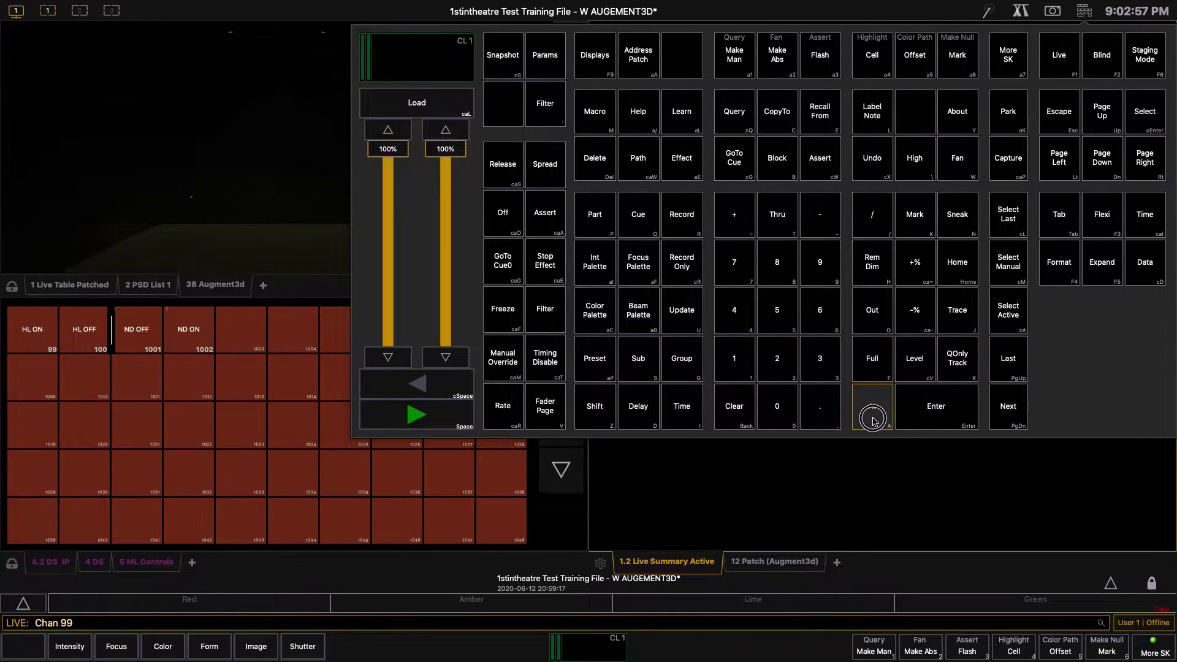
pyautogui.click(789, 276)
pyautogui.click(777, 406)
pyautogui.click(935, 412)
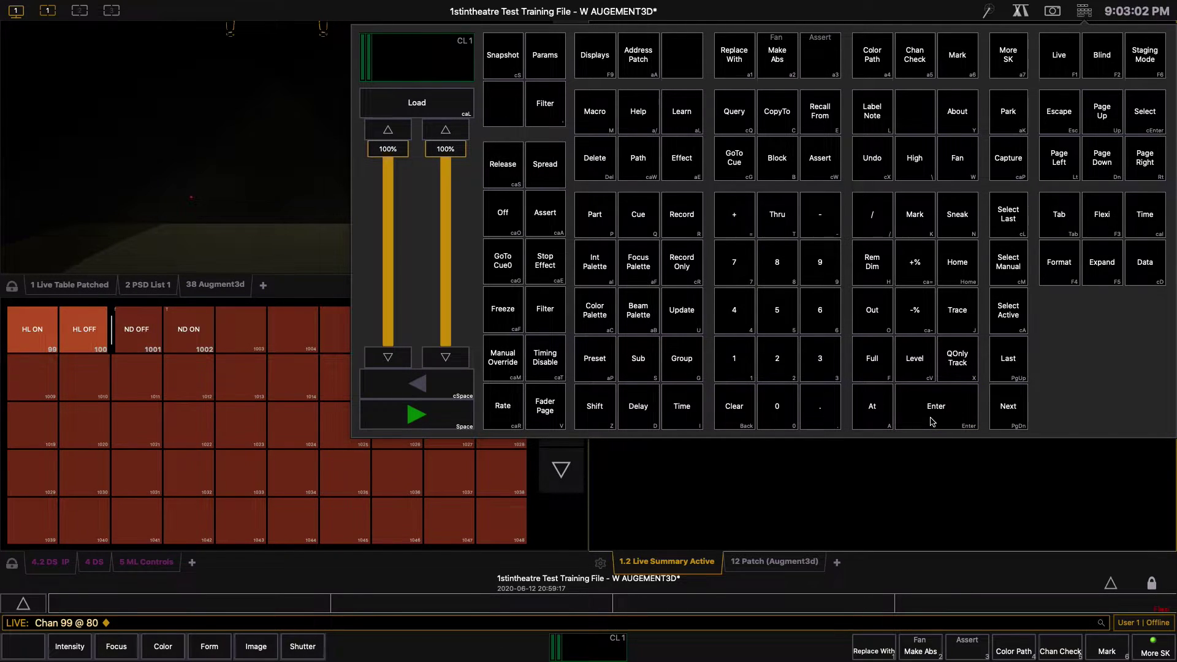
# Step: Update intensity palette 99 with the new level of channel 99
pyautogui.doubleClick(828, 279)
pyautogui.click(682, 310)
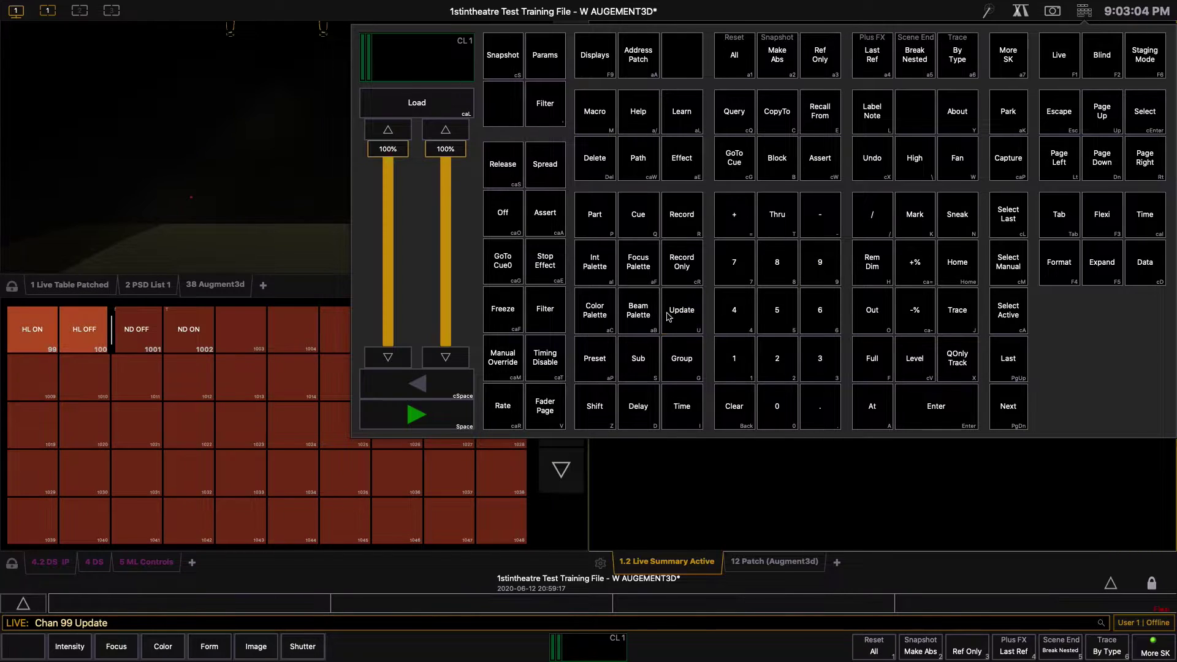
pyautogui.click(594, 262)
pyautogui.doubleClick(819, 262)
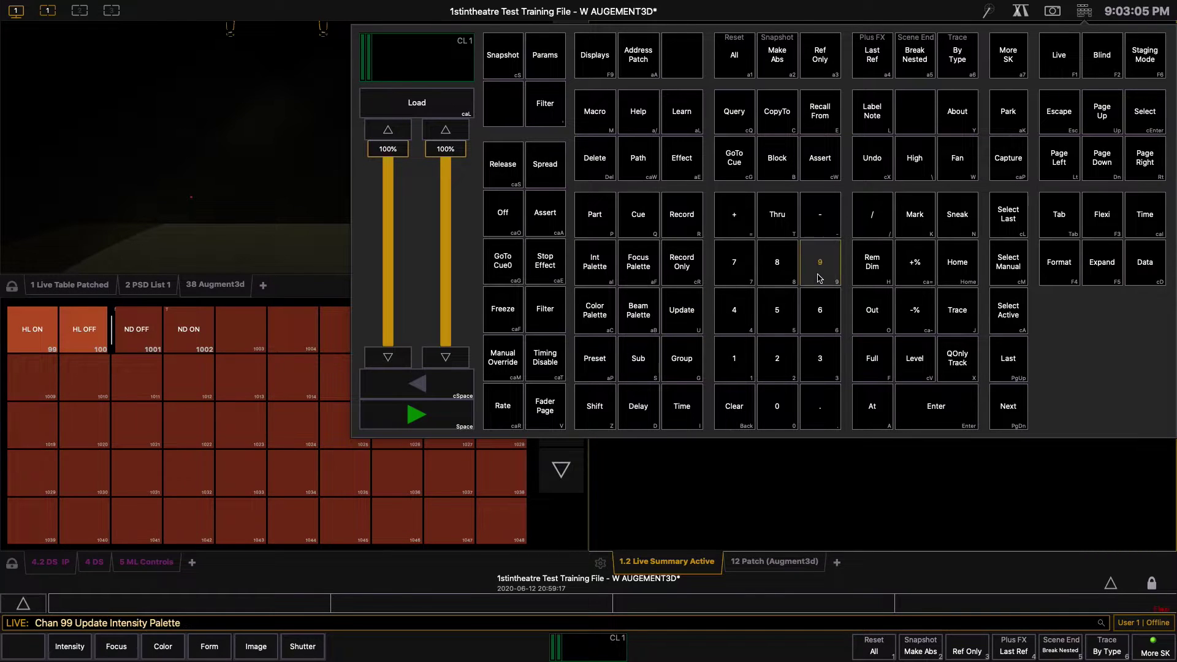
pyautogui.click(924, 425)
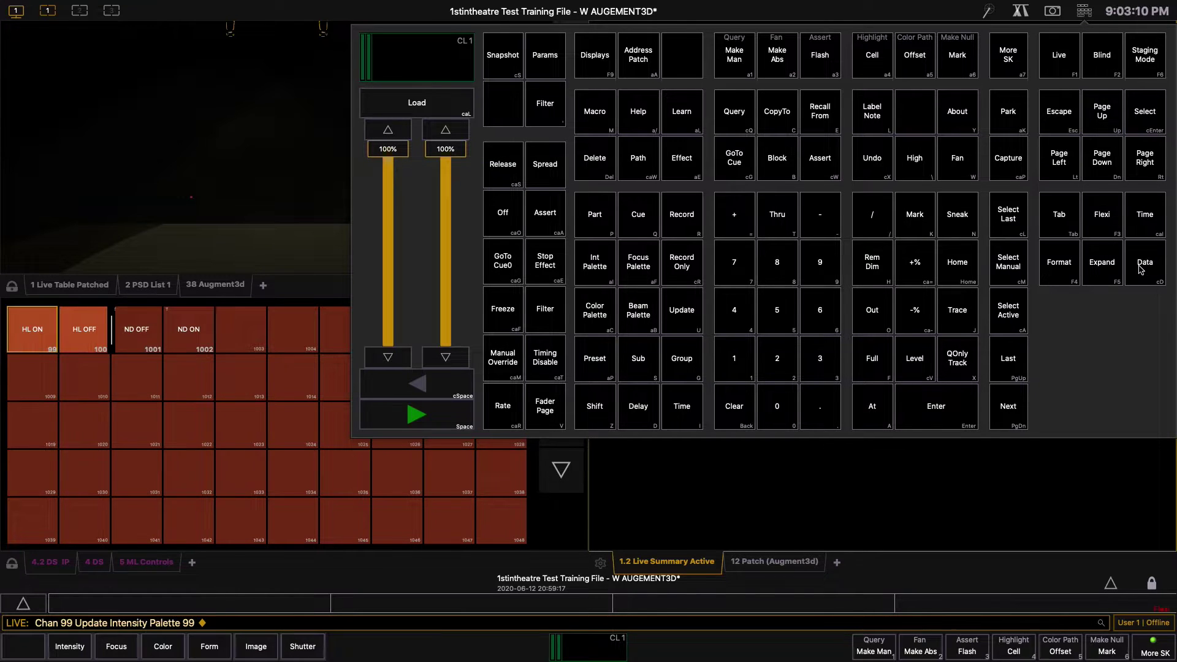
# Step: Latch the data display to examine the level behind channel 99's palette reference, and return to the normal view
pyautogui.click(1138, 266)
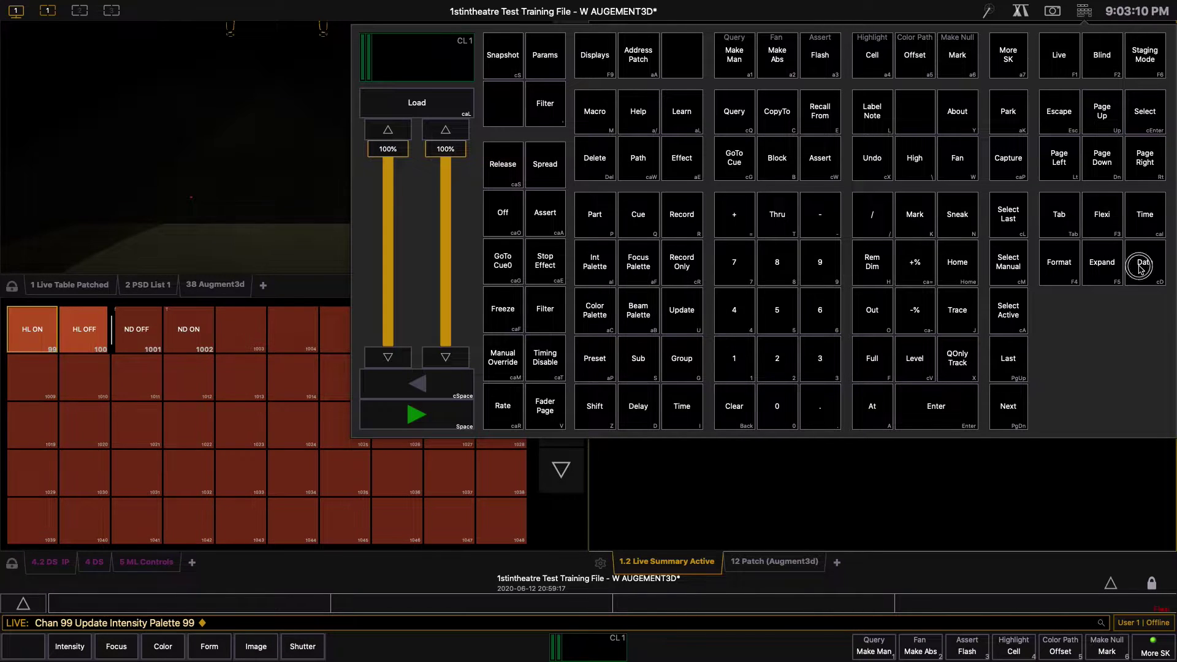
pyautogui.click(1042, 513)
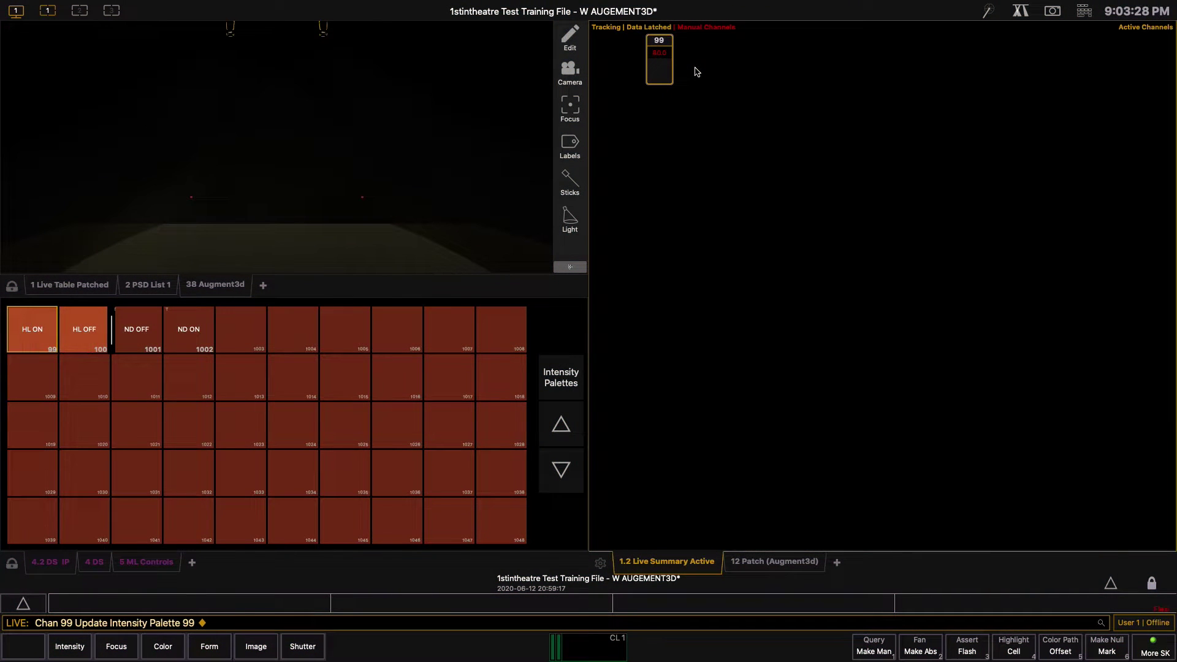
pyautogui.click(1084, 10)
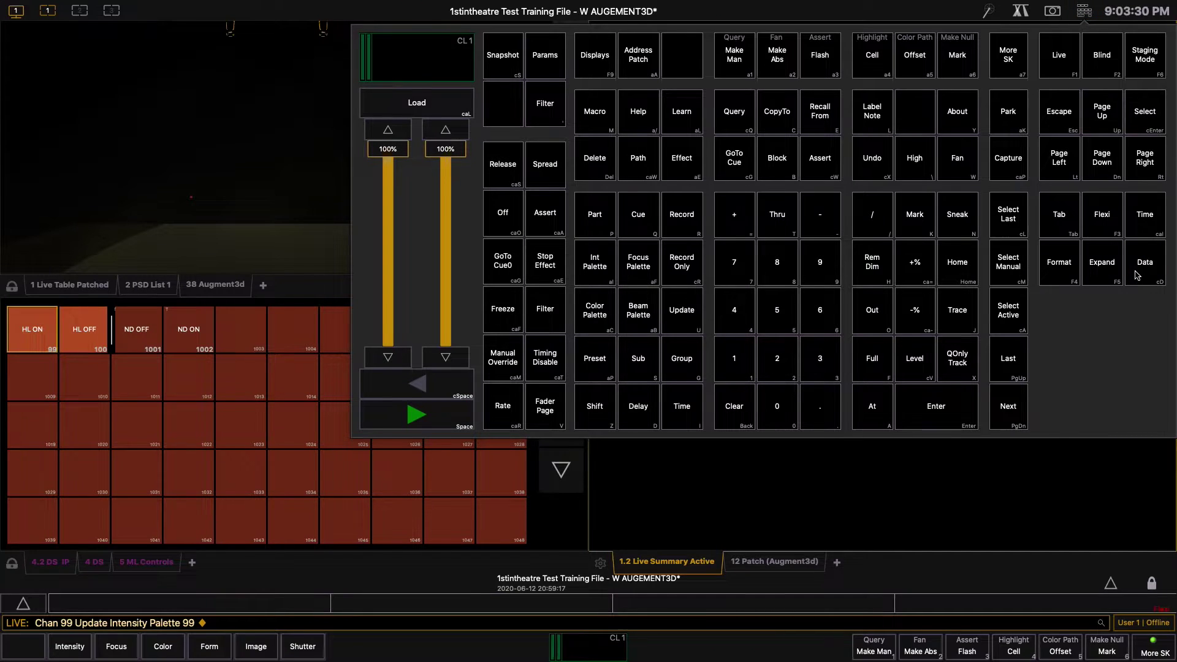
pyautogui.click(1031, 510)
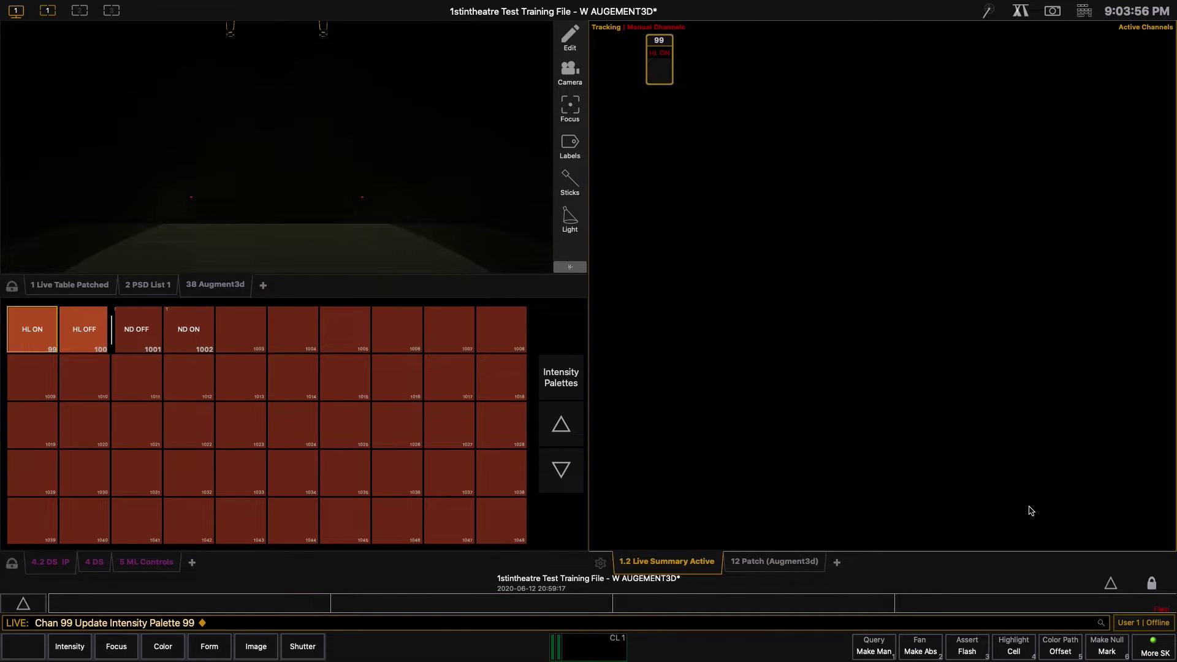
# Step: Show beam palettes in the direct selects and bring channels 41 thru 43 to full intensity
pyautogui.click(563, 387)
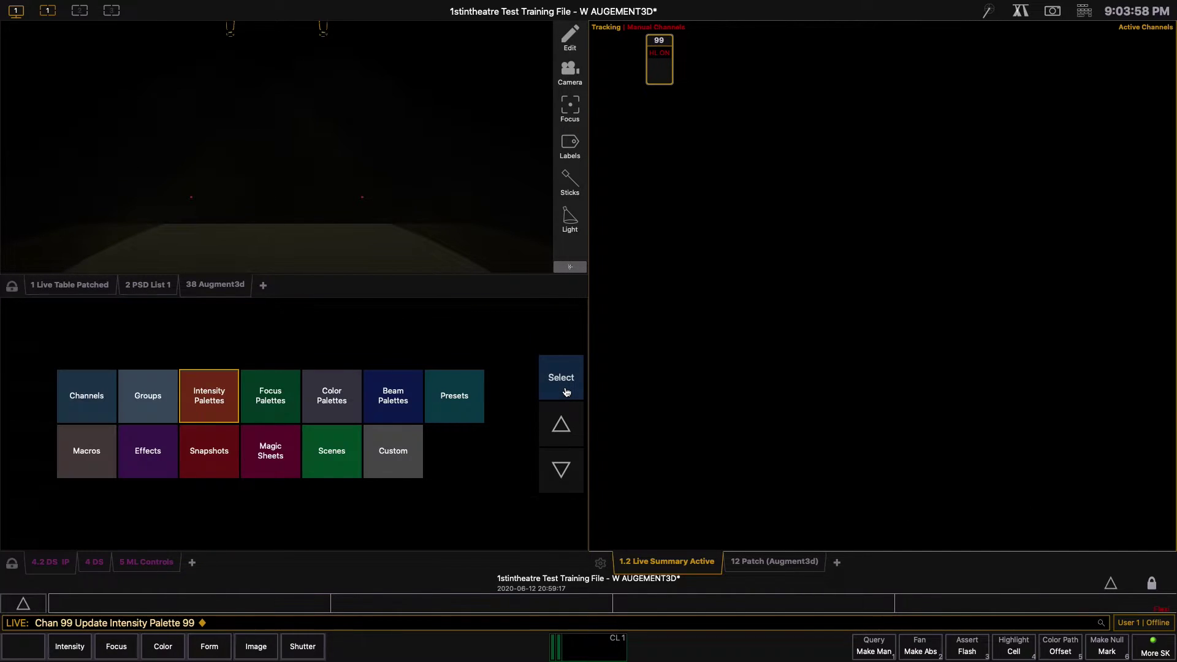
pyautogui.click(396, 390)
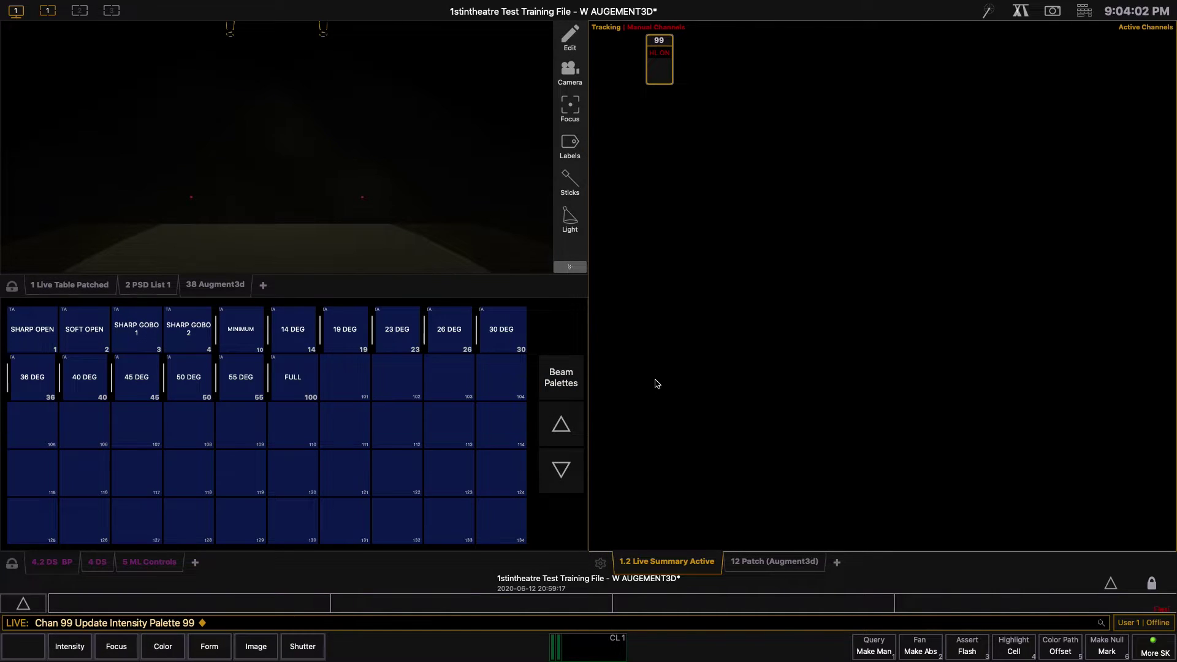
pyautogui.write('41t43')
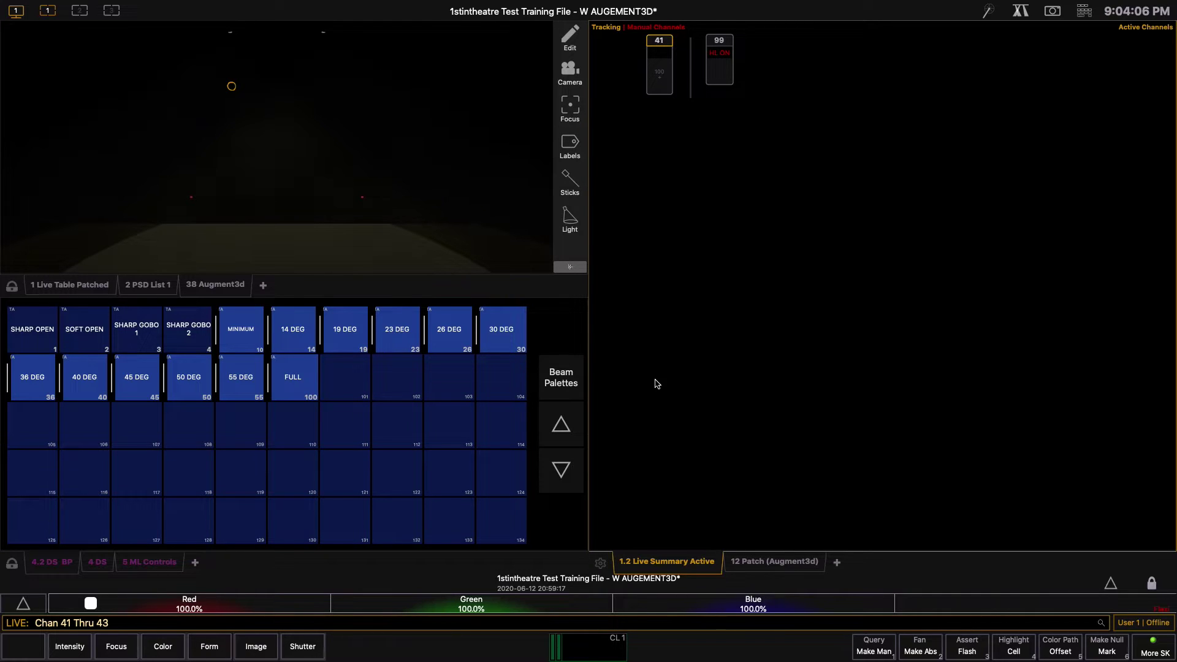
pyautogui.press('Return')
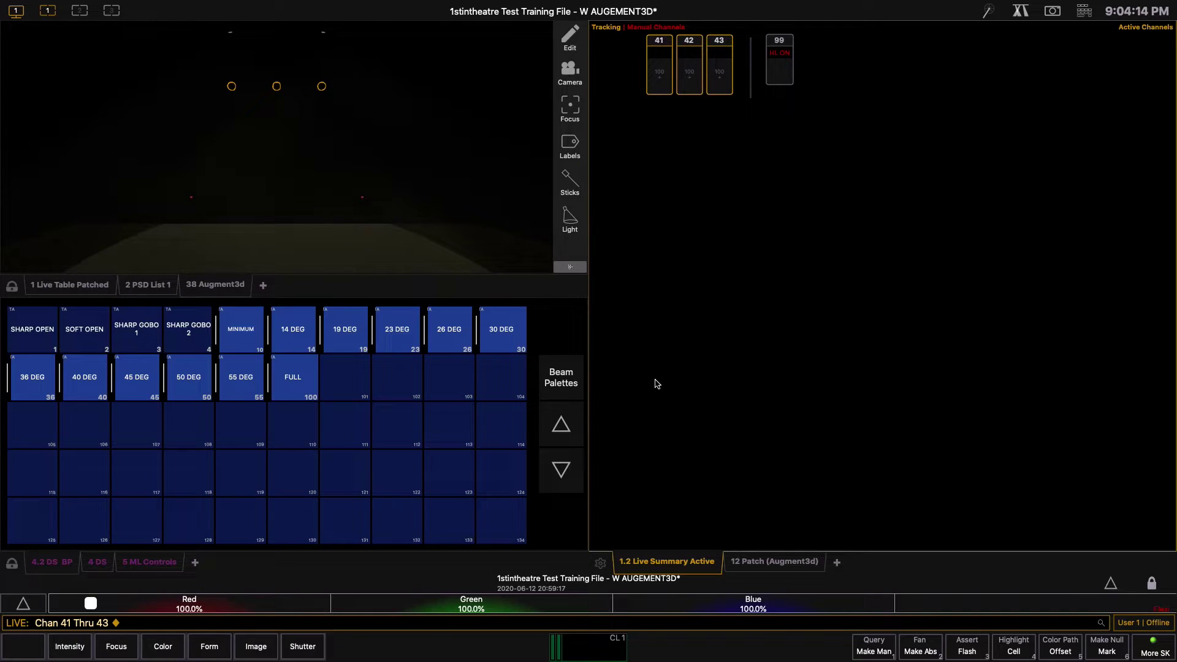
pyautogui.press('a')
pyautogui.press('f')
pyautogui.hotkey('alt', 's')
pyautogui.press('Return')
# Step: Try the beam palettes on channels 41 thru 43 in ascending order, from 14 DEG through 55 DEG to FULL
pyautogui.click(303, 337)
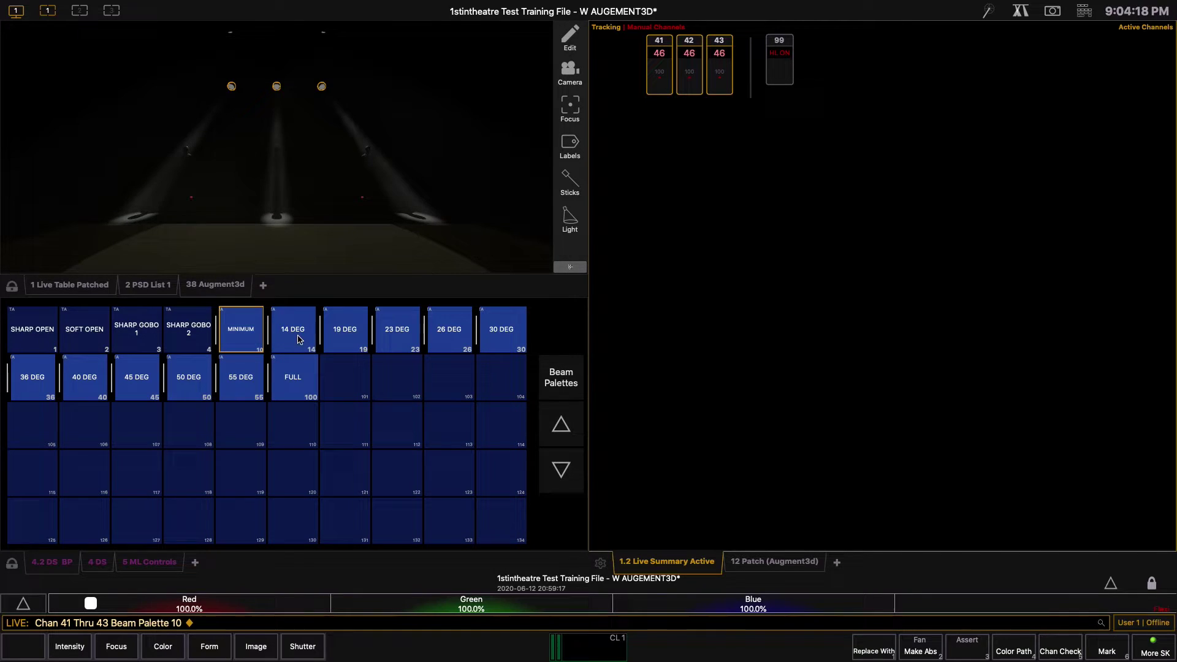
pyautogui.click(392, 340)
pyautogui.click(449, 339)
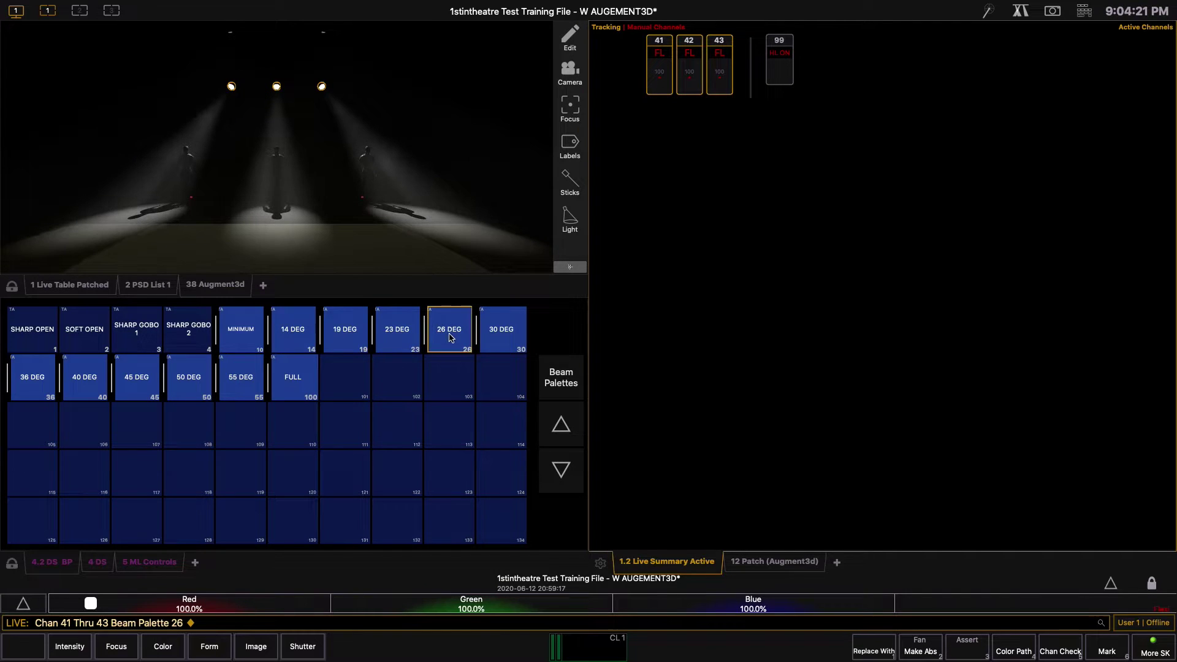
pyautogui.click(495, 338)
pyautogui.click(32, 377)
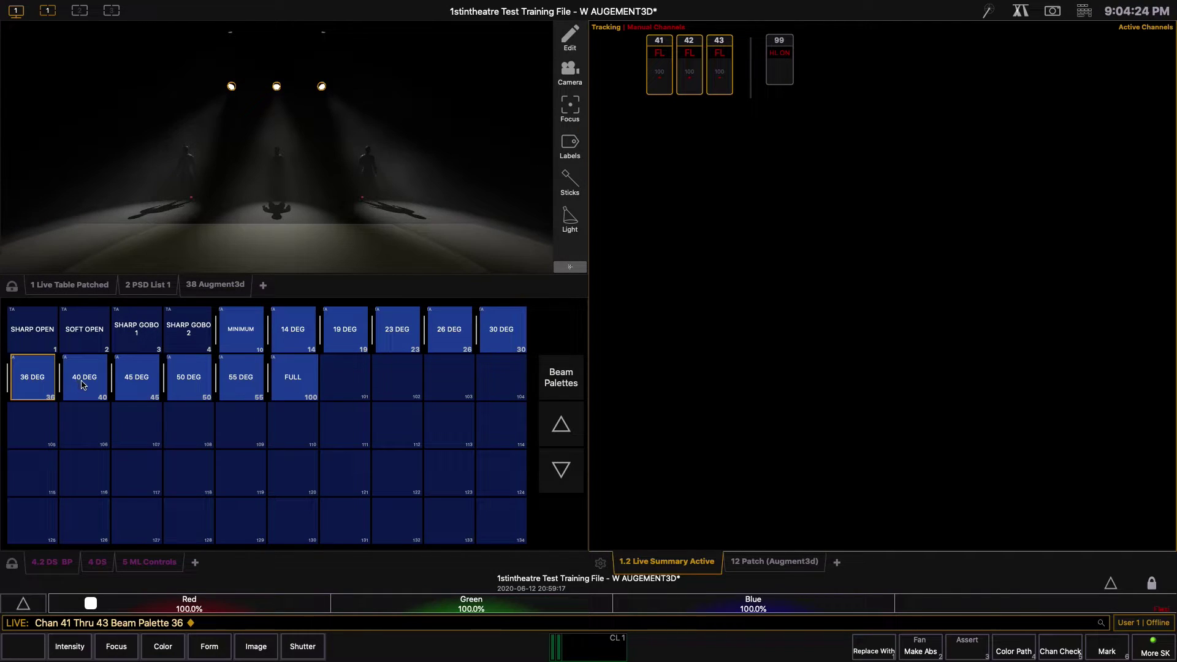
pyautogui.click(103, 384)
pyautogui.click(132, 385)
pyautogui.click(205, 385)
pyautogui.click(243, 387)
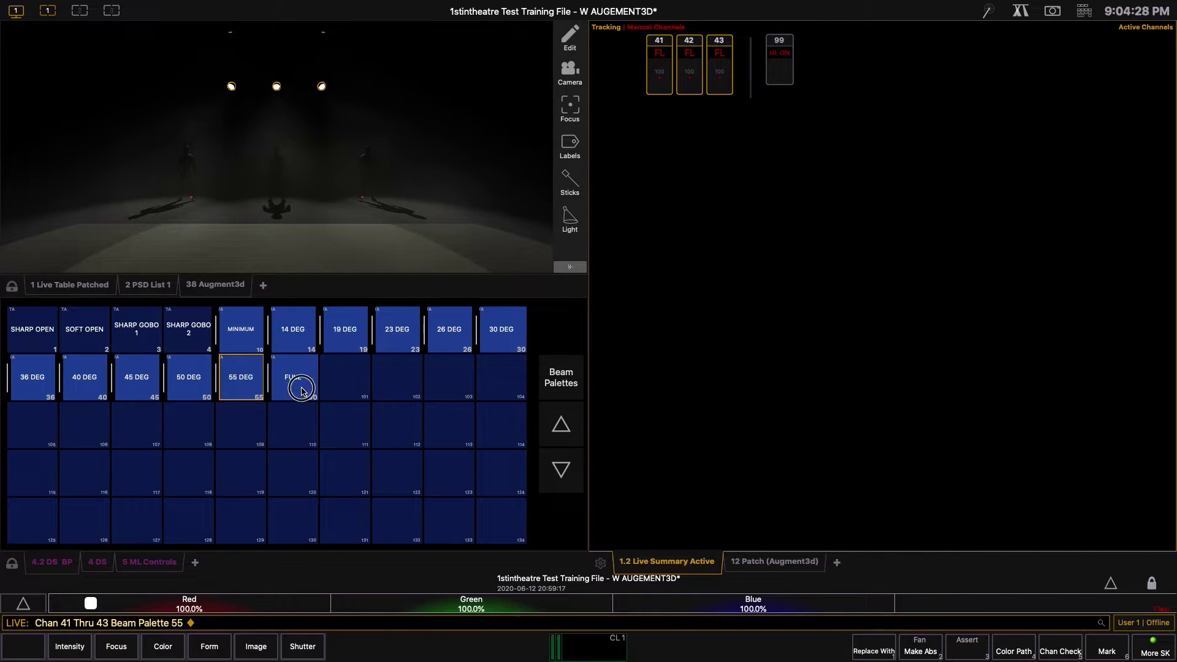
pyautogui.click(302, 392)
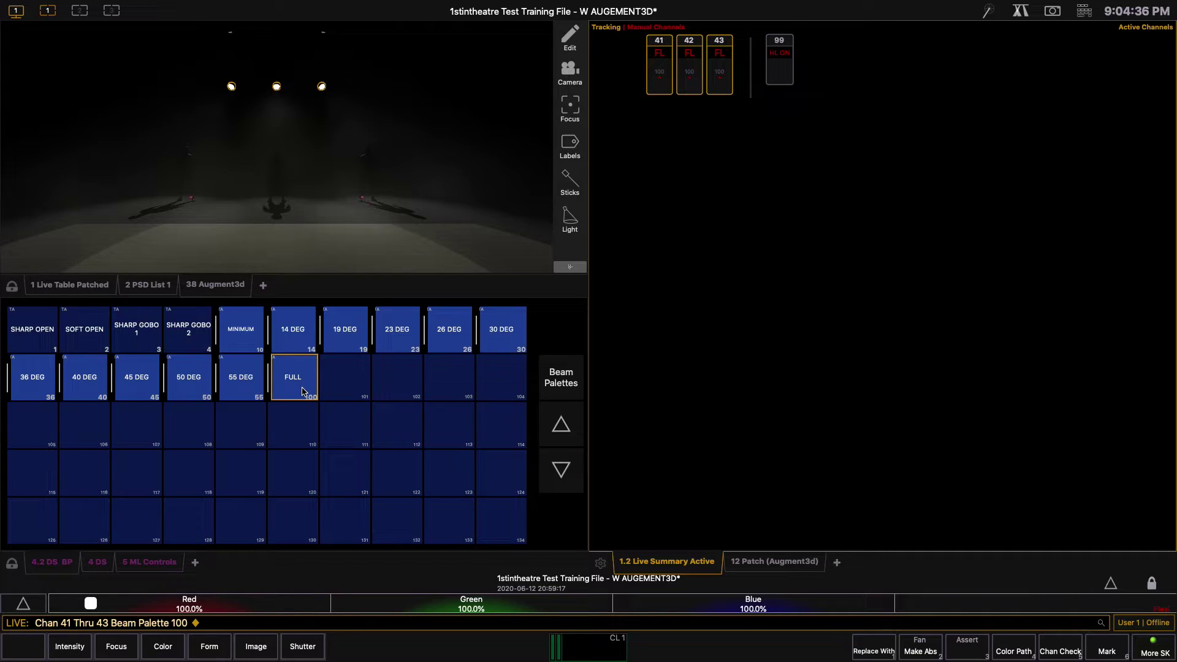
# Step: Reapply narrower and wider zooms to channels 41 thru 43 using beam palettes 14, 19, 26, 36 and 50 DEG
pyautogui.click(307, 346)
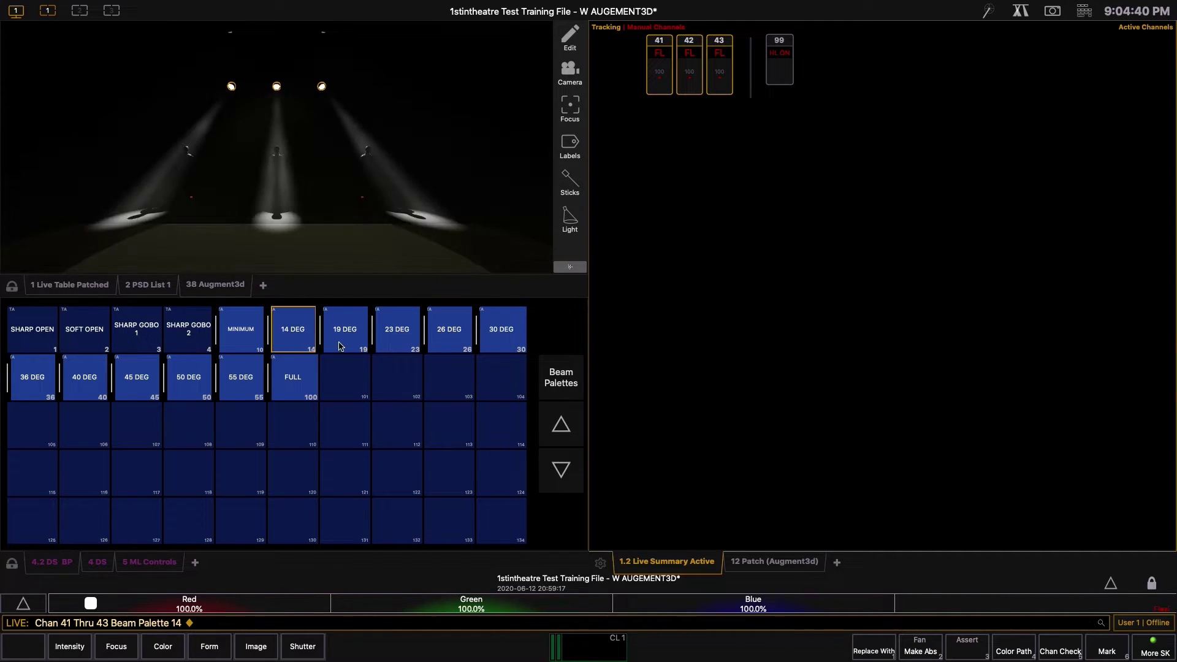
pyautogui.click(348, 335)
pyautogui.click(451, 337)
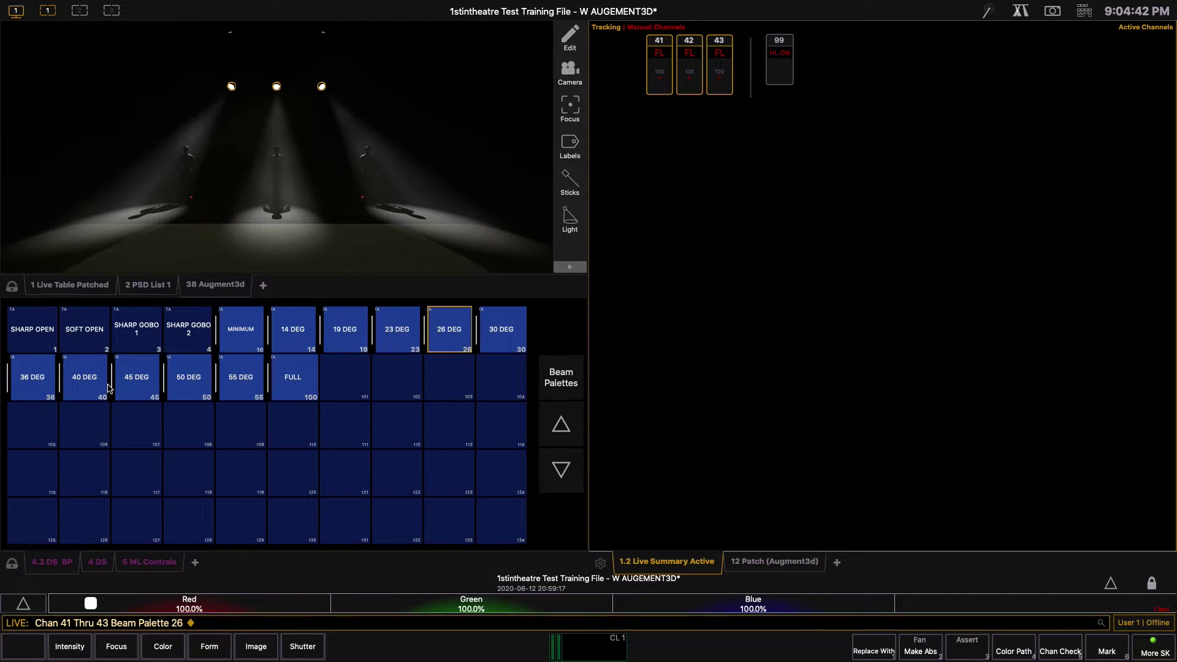
pyautogui.click(46, 377)
pyautogui.click(192, 384)
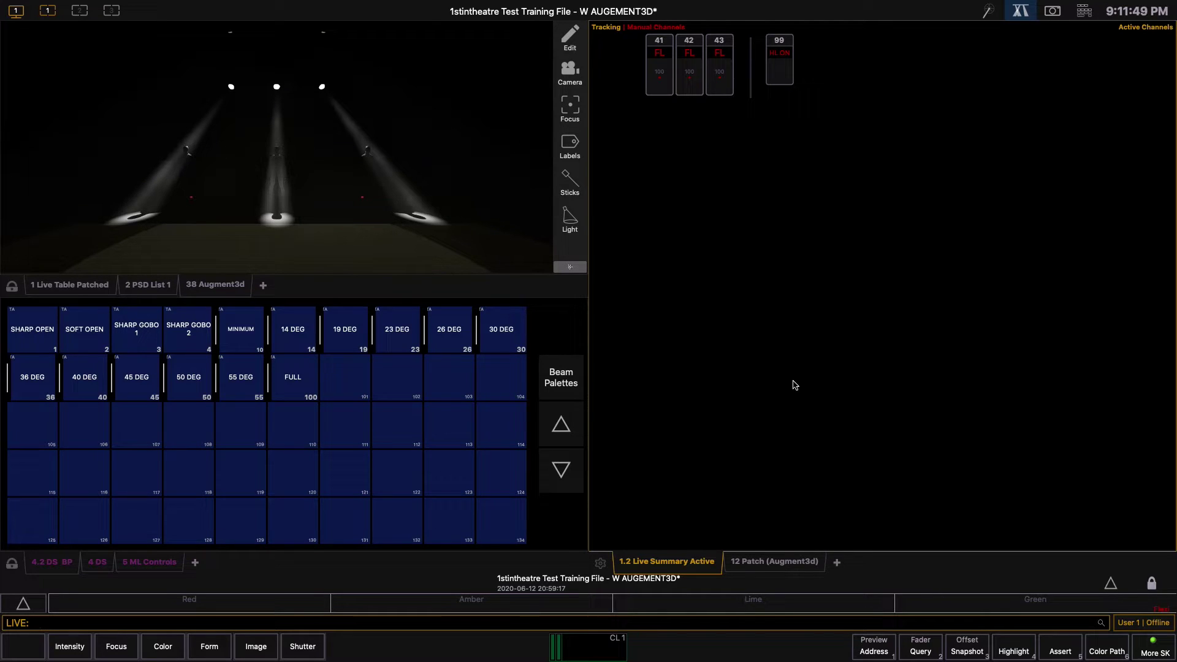
# Step: Select channel 42 and set its zoom to 42
pyautogui.click(1083, 15)
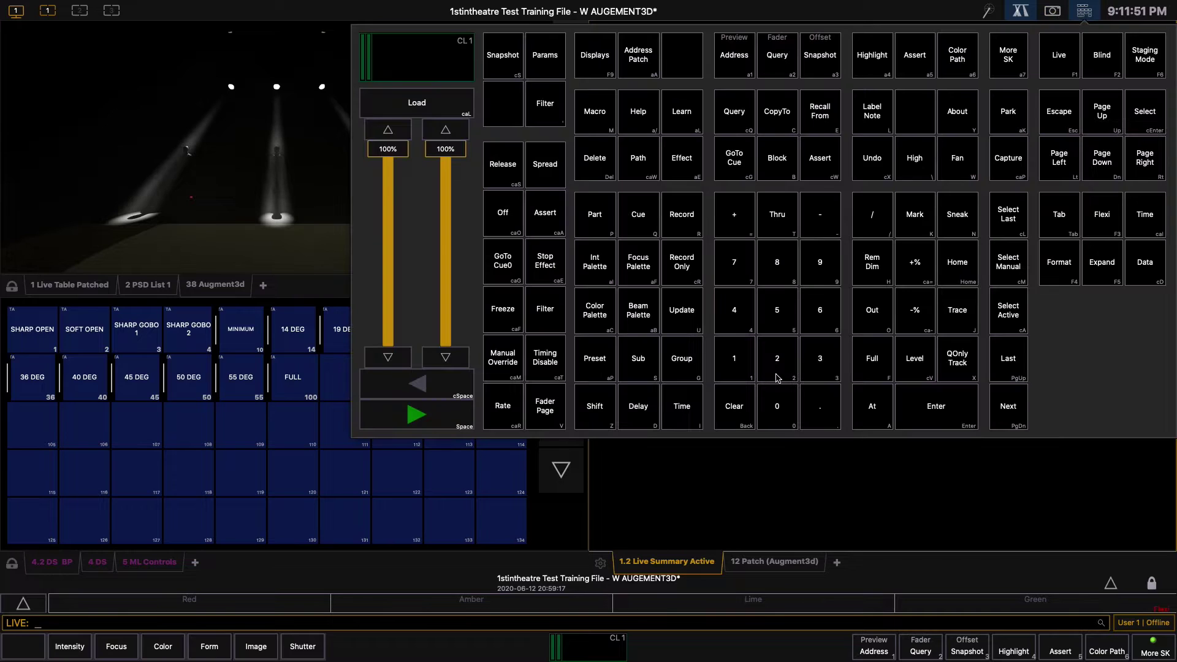
pyautogui.click(734, 313)
pyautogui.click(777, 359)
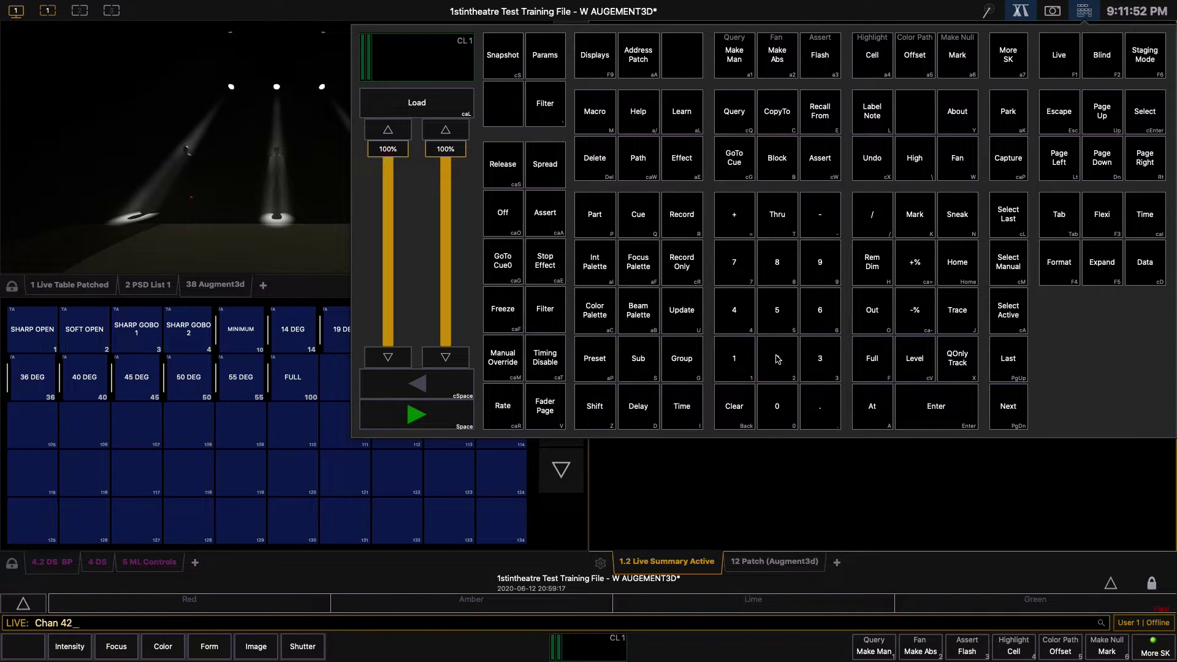
pyautogui.click(1020, 11)
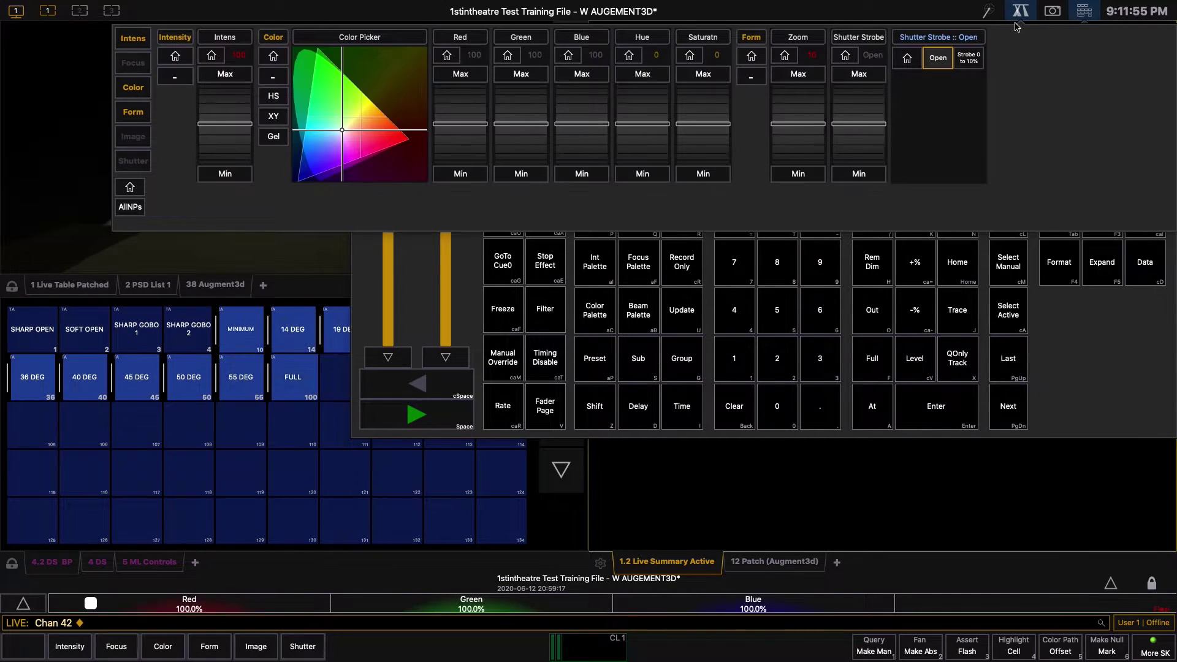
pyautogui.click(797, 43)
pyautogui.write('42')
pyautogui.press('Return')
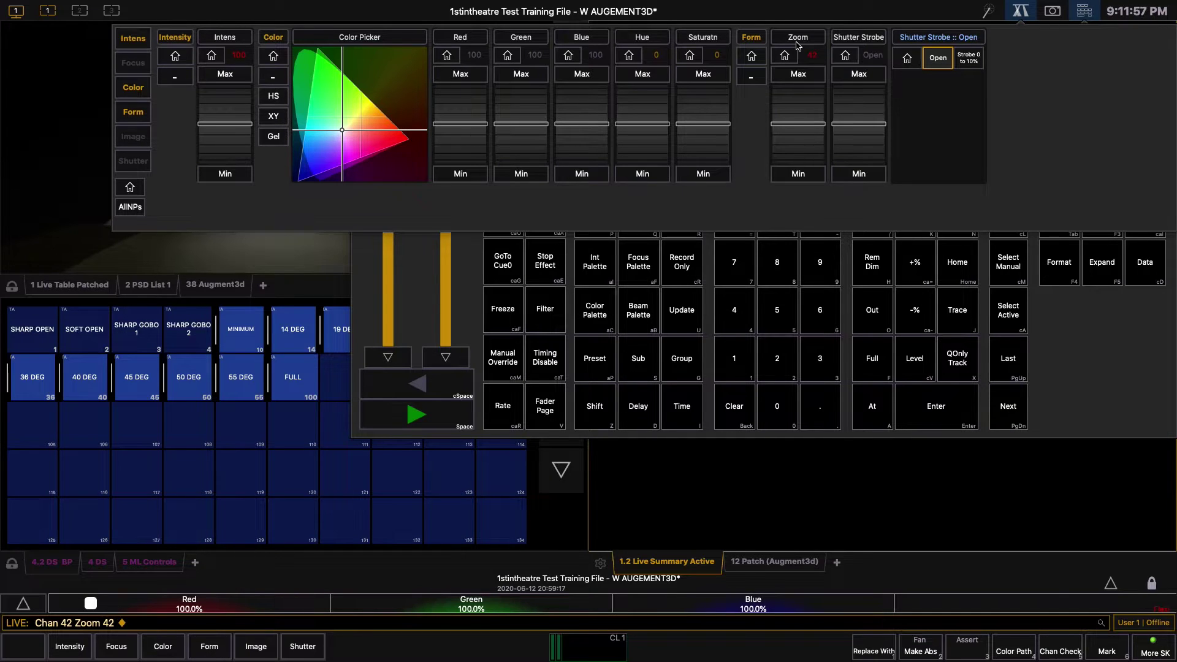
pyautogui.click(1074, 344)
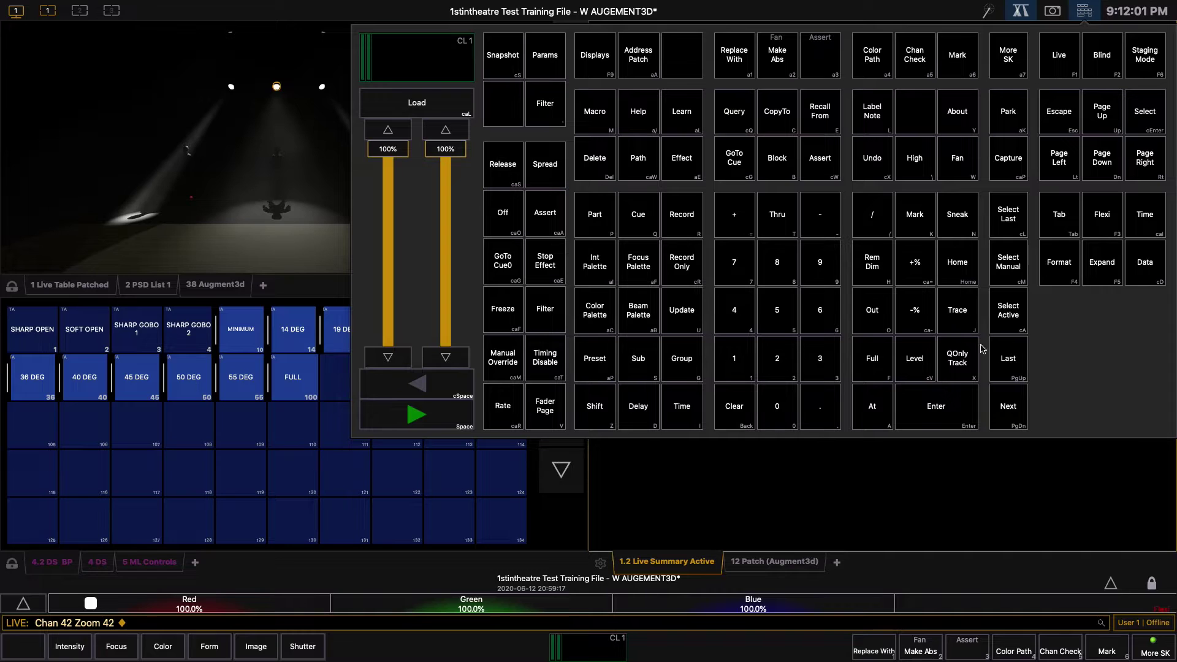
# Step: Record channel 42 as beam palette 42
pyautogui.click(735, 317)
pyautogui.click(778, 376)
pyautogui.click(690, 226)
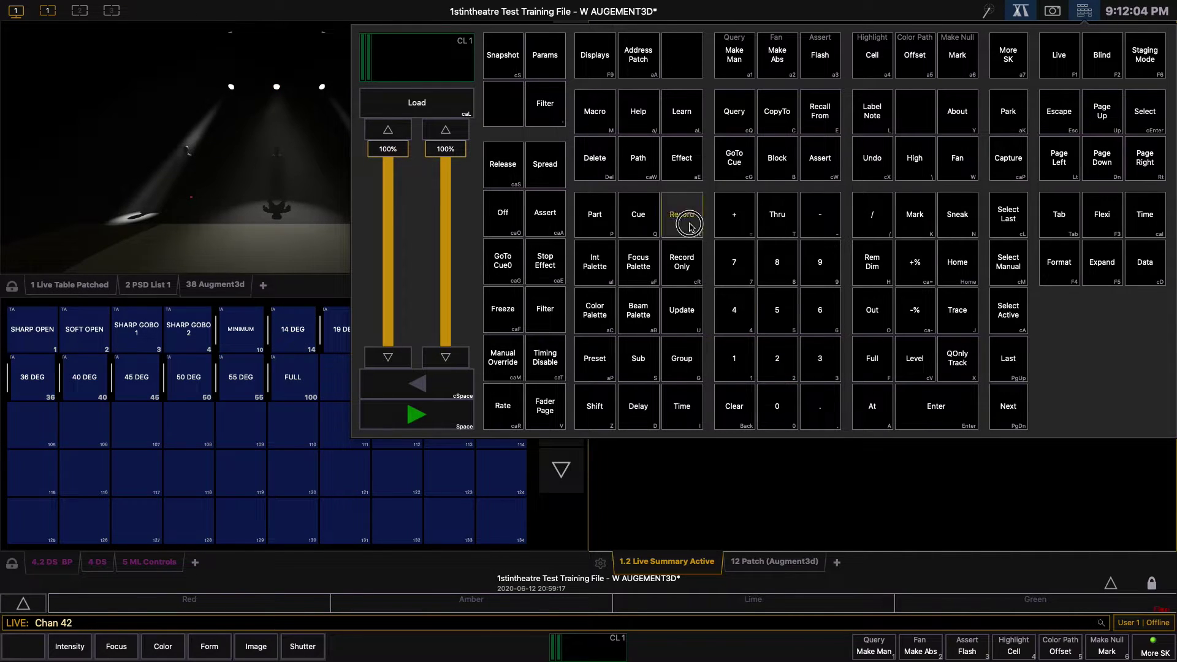
pyautogui.click(649, 303)
pyautogui.click(728, 311)
pyautogui.click(771, 357)
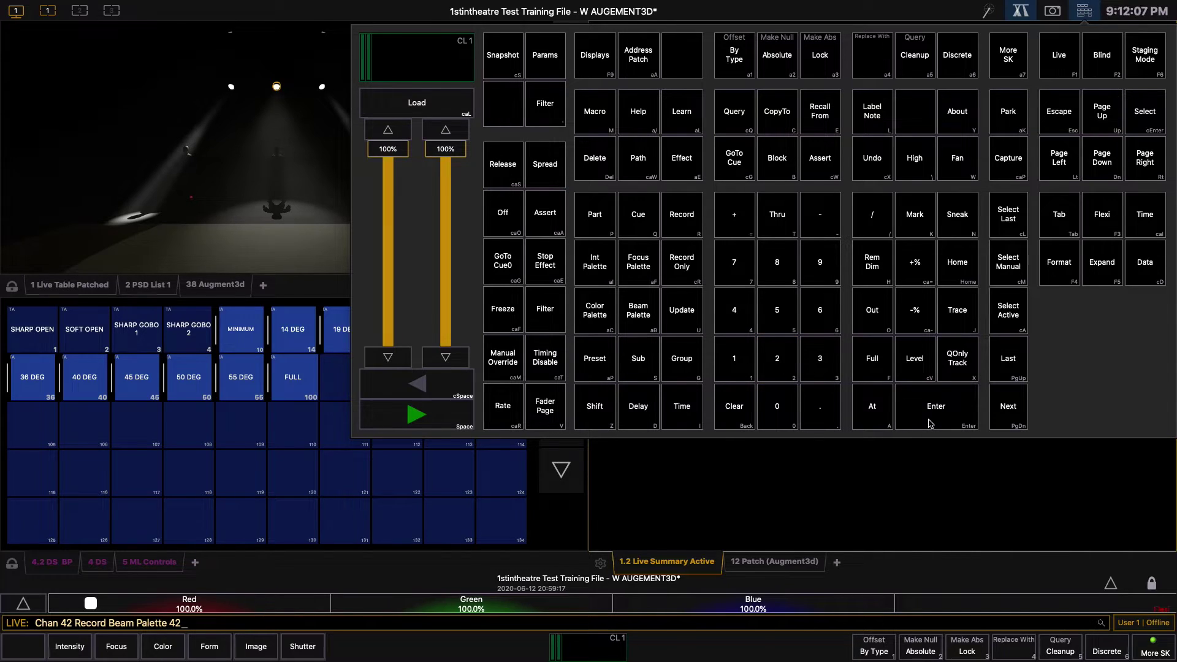
pyautogui.click(930, 423)
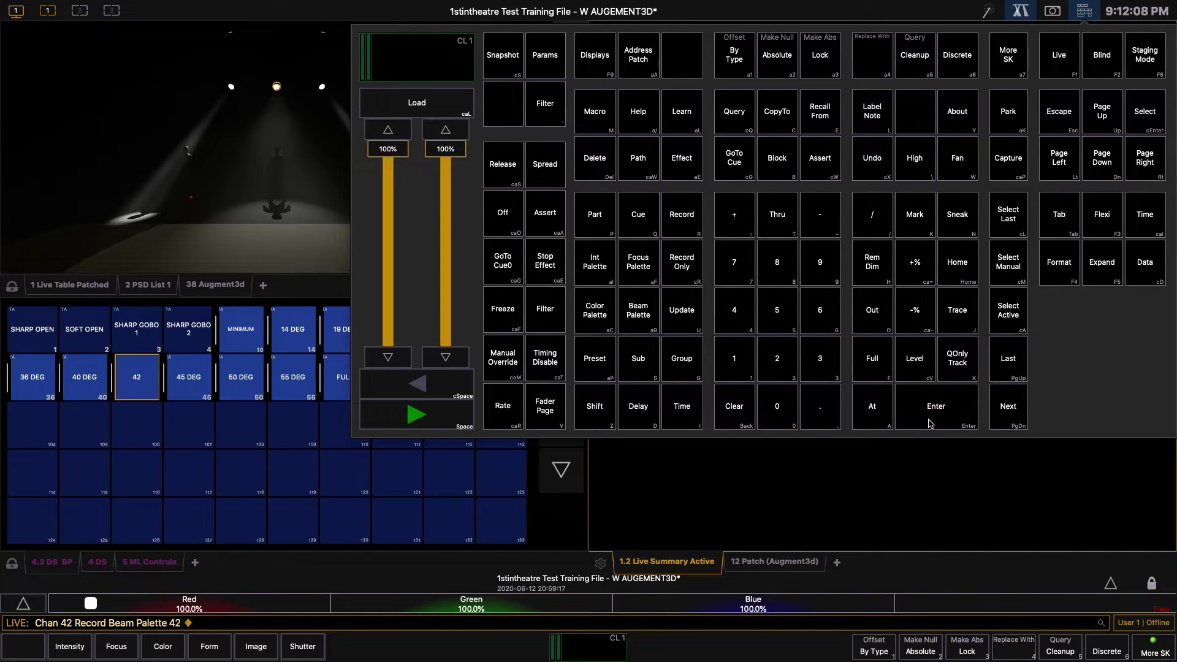
pyautogui.click(832, 527)
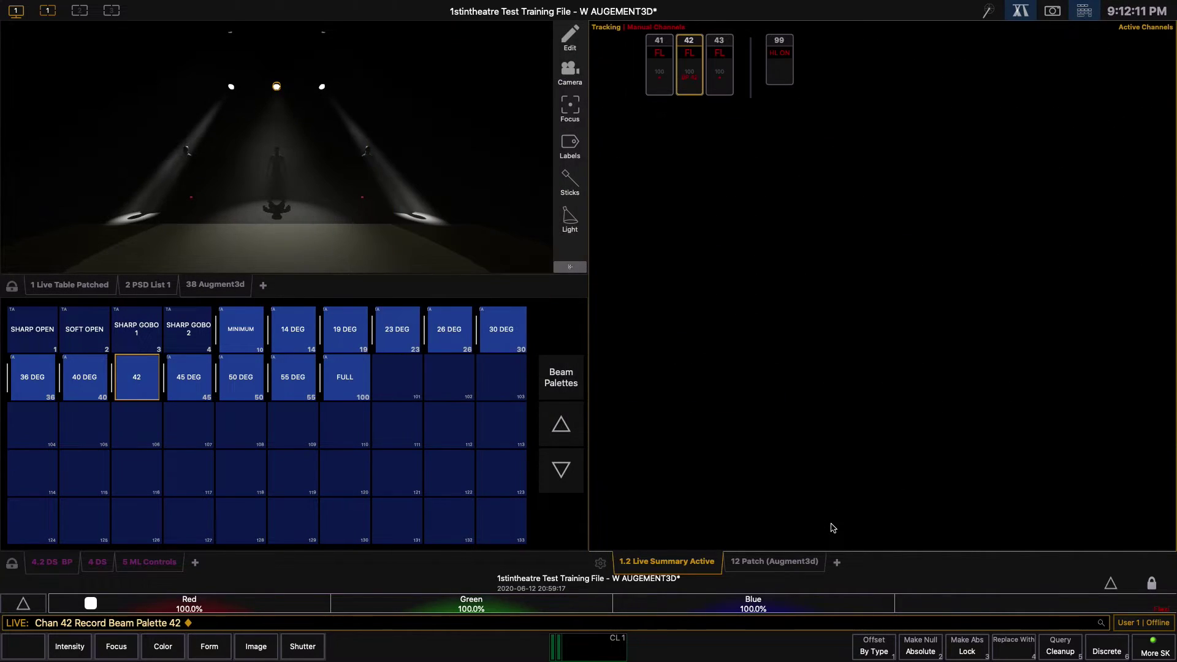
# Step: Try to apply beam palette 42 to channel 41, and clear the command line
pyautogui.write('41')
pyautogui.press('Return')
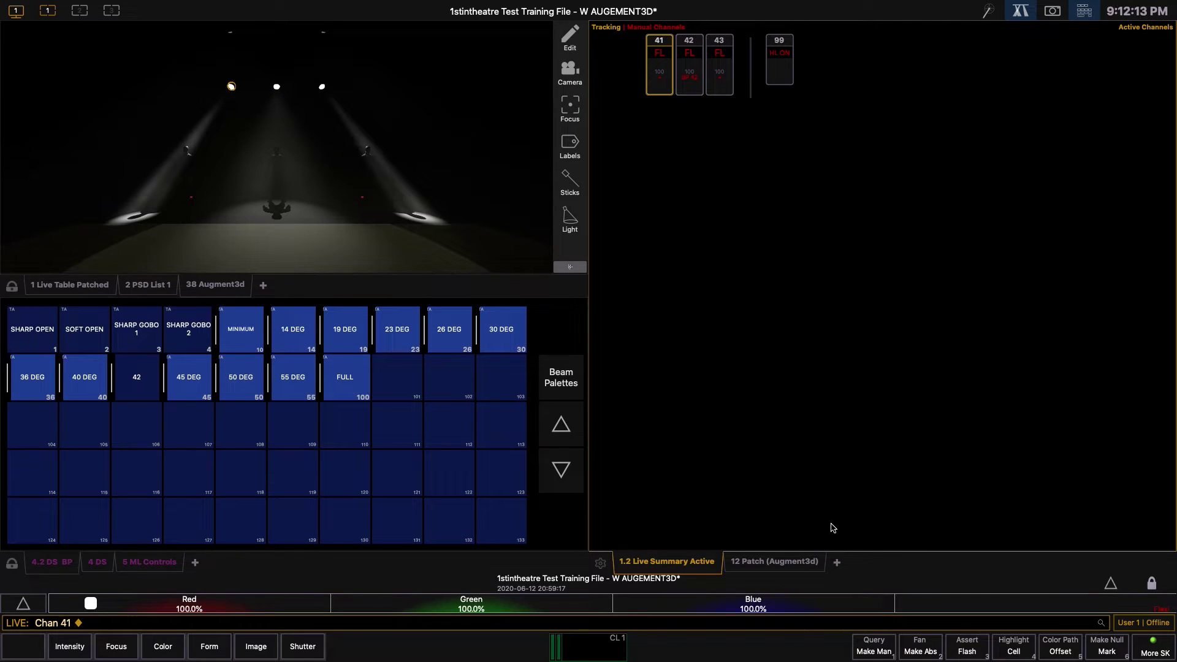
pyautogui.click(149, 395)
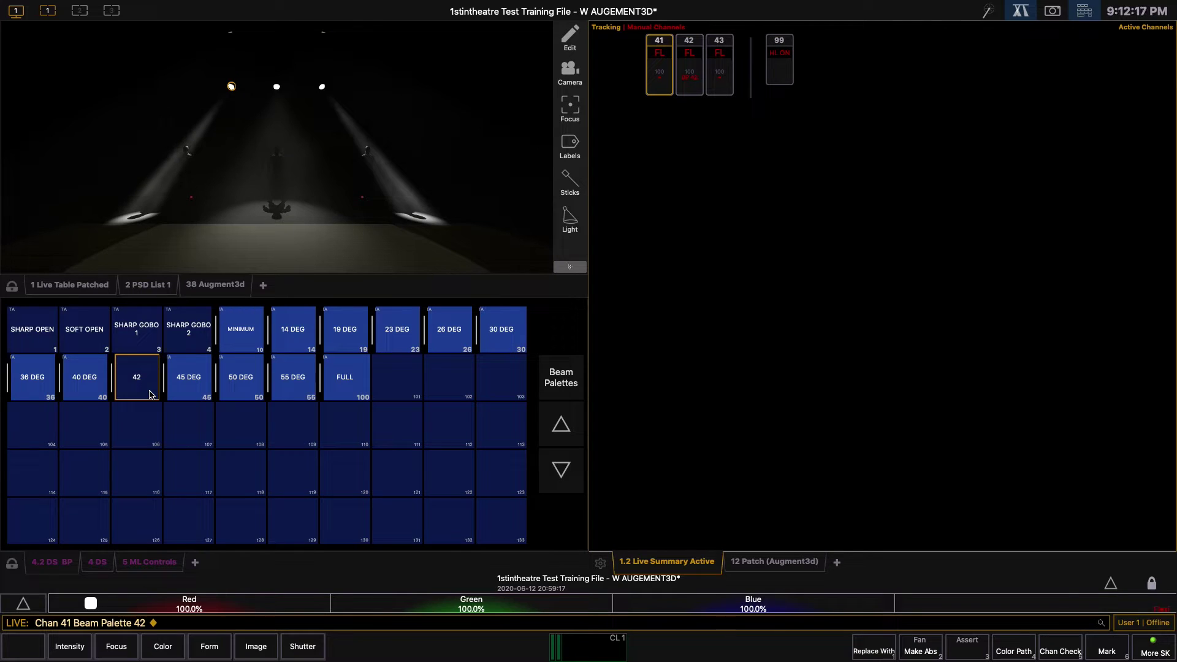
pyautogui.press('BackSpace')
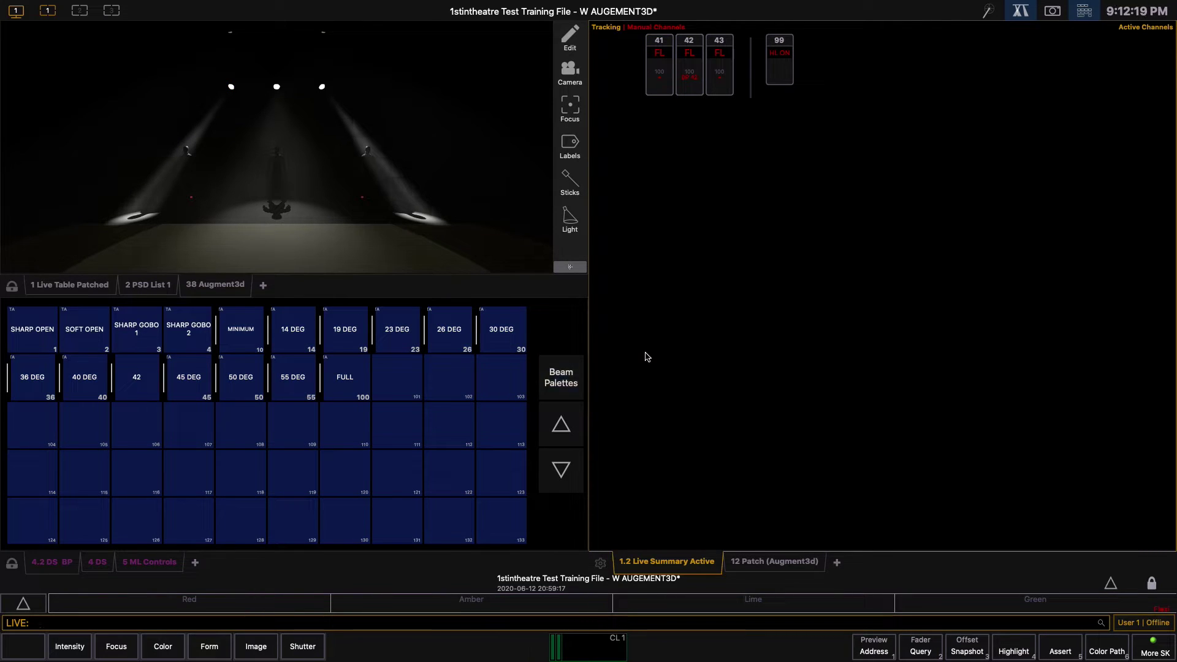
# Step: Update beam palette 42 as By Type from channel 42, and select channel 41
pyautogui.write('42')
pyautogui.press('Return')
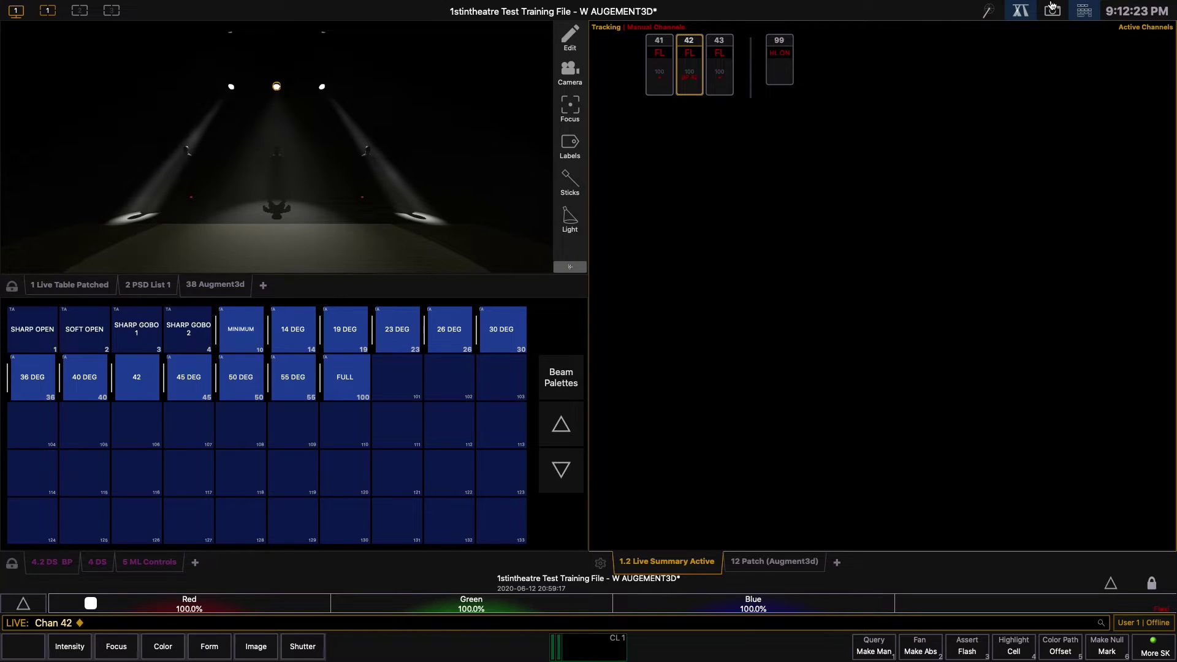
pyautogui.click(1084, 10)
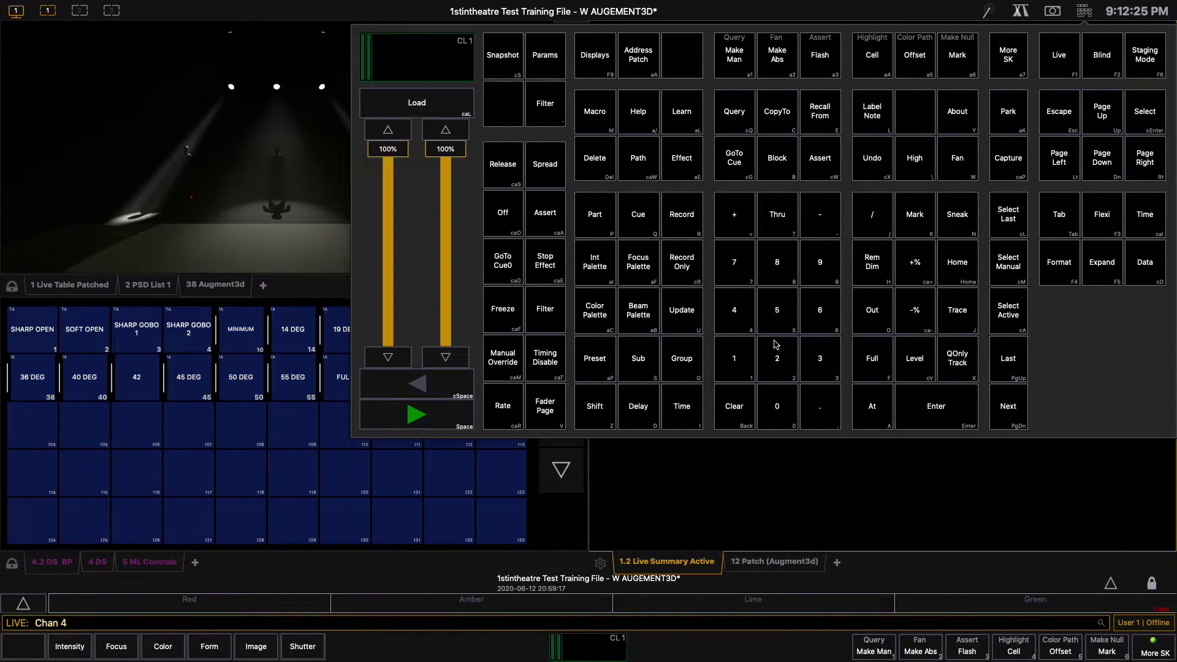
pyautogui.click(684, 319)
pyautogui.click(642, 316)
pyautogui.click(749, 318)
pyautogui.click(776, 361)
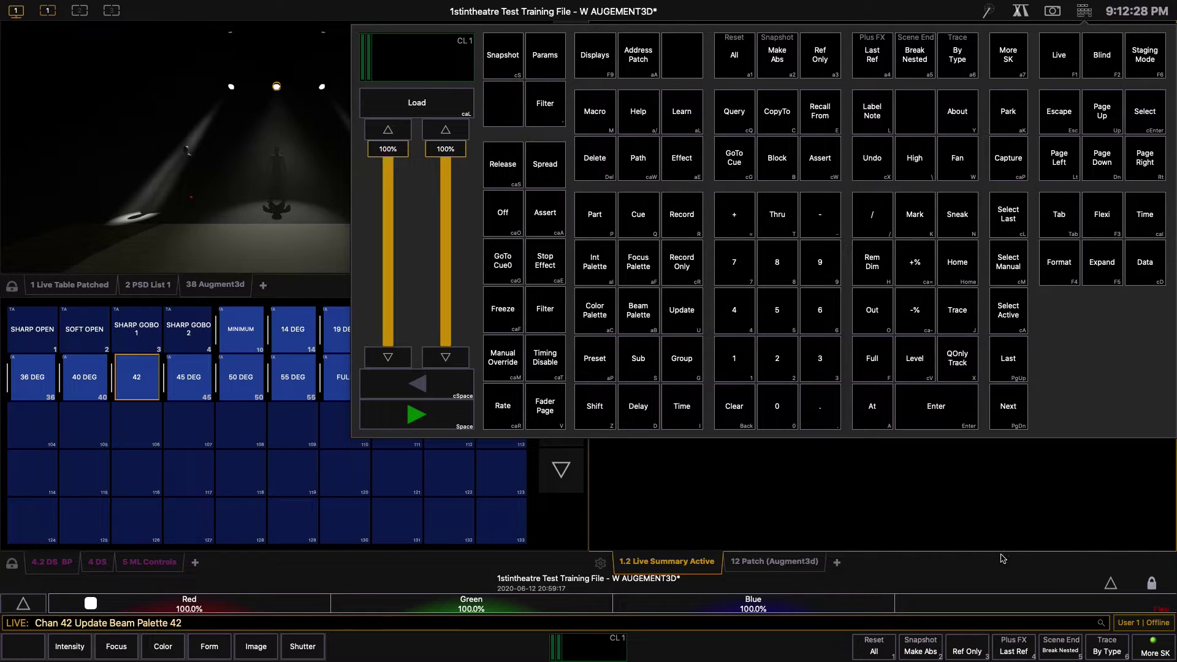
pyautogui.click(1101, 647)
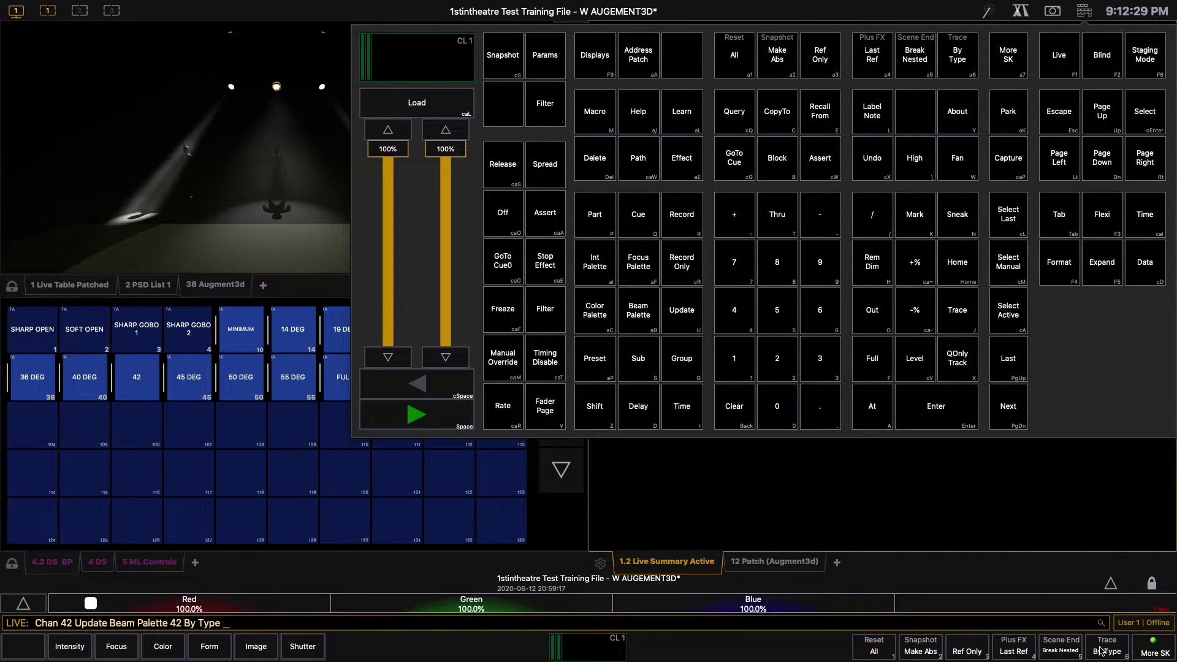
pyautogui.click(927, 402)
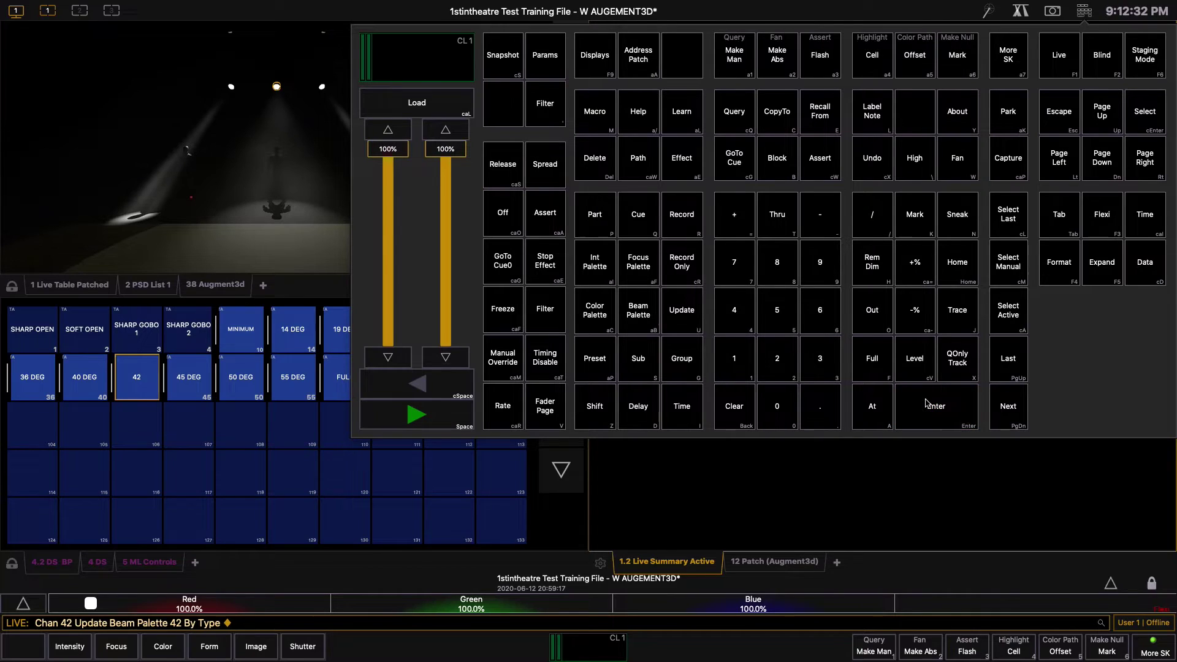
pyautogui.click(864, 502)
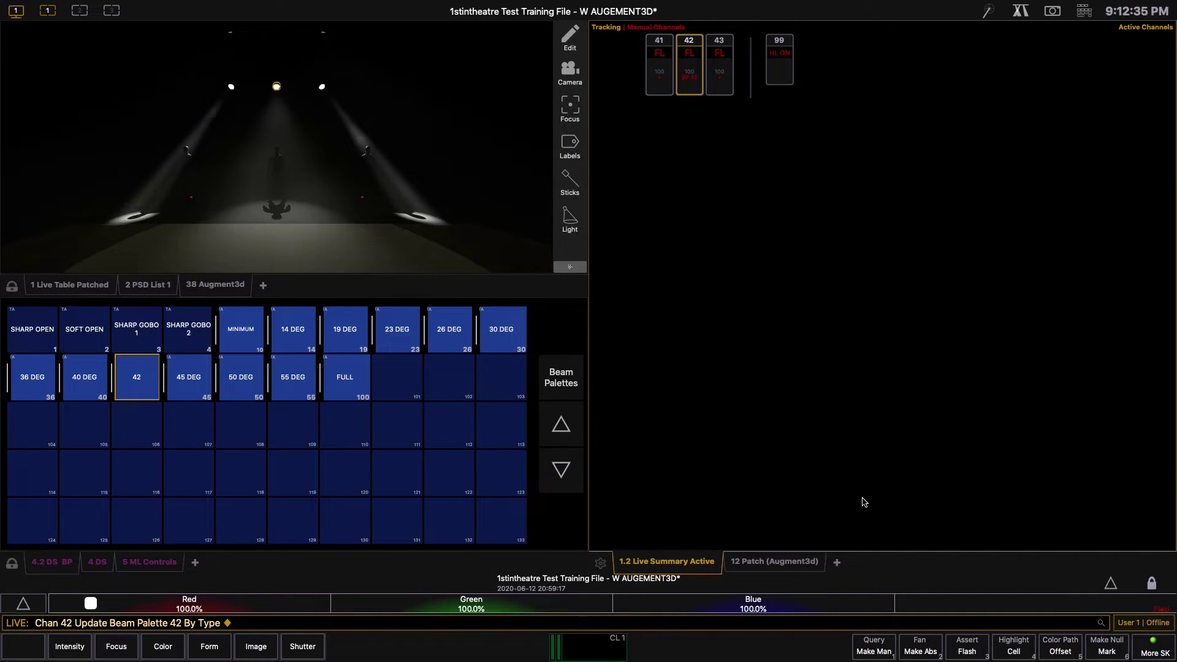
pyautogui.write('41')
pyautogui.press('Return')
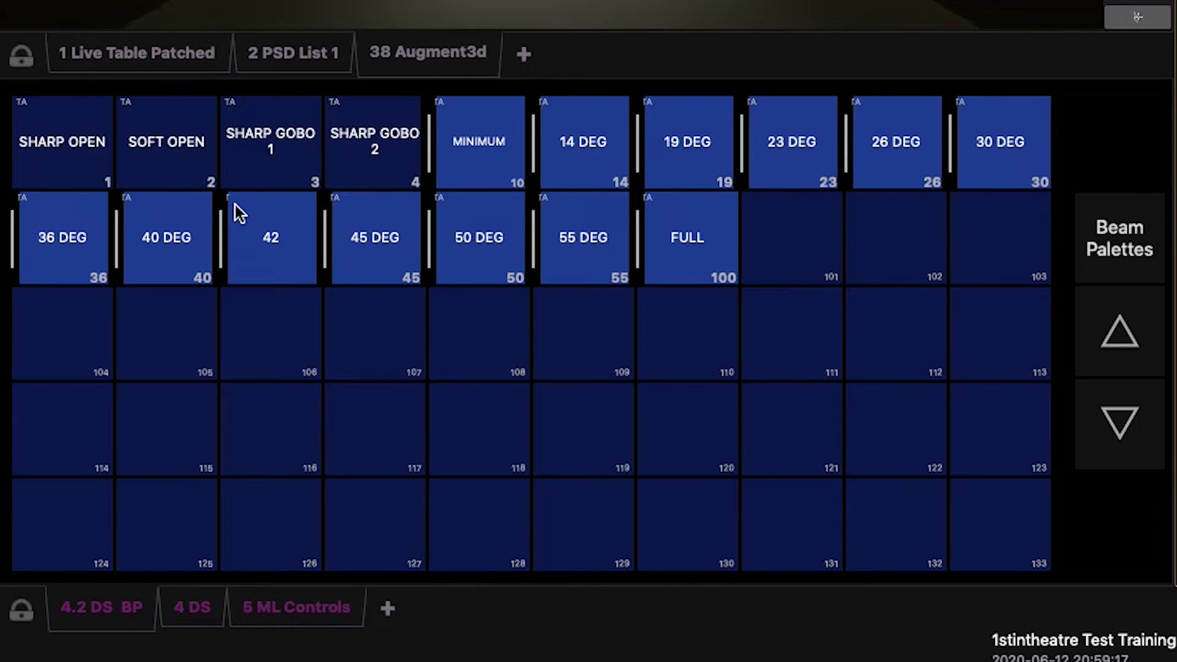
# Step: Switch the direct selects from beam palettes to focus palettes, and on to color palettes
pyautogui.click(1116, 242)
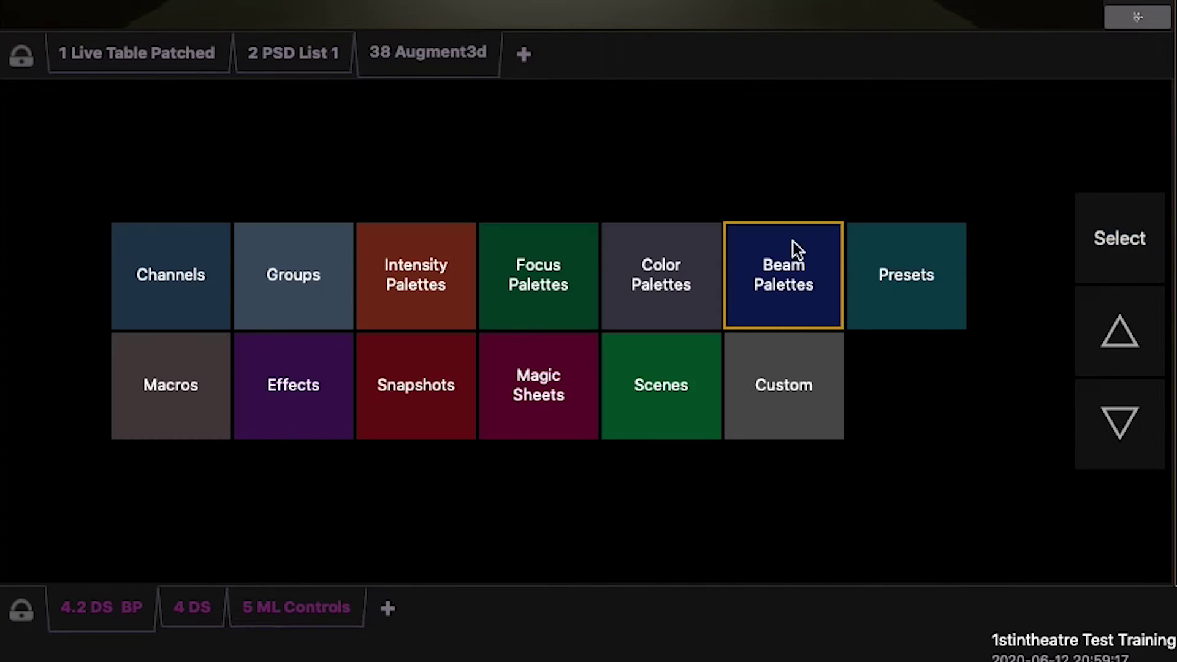
pyautogui.click(555, 262)
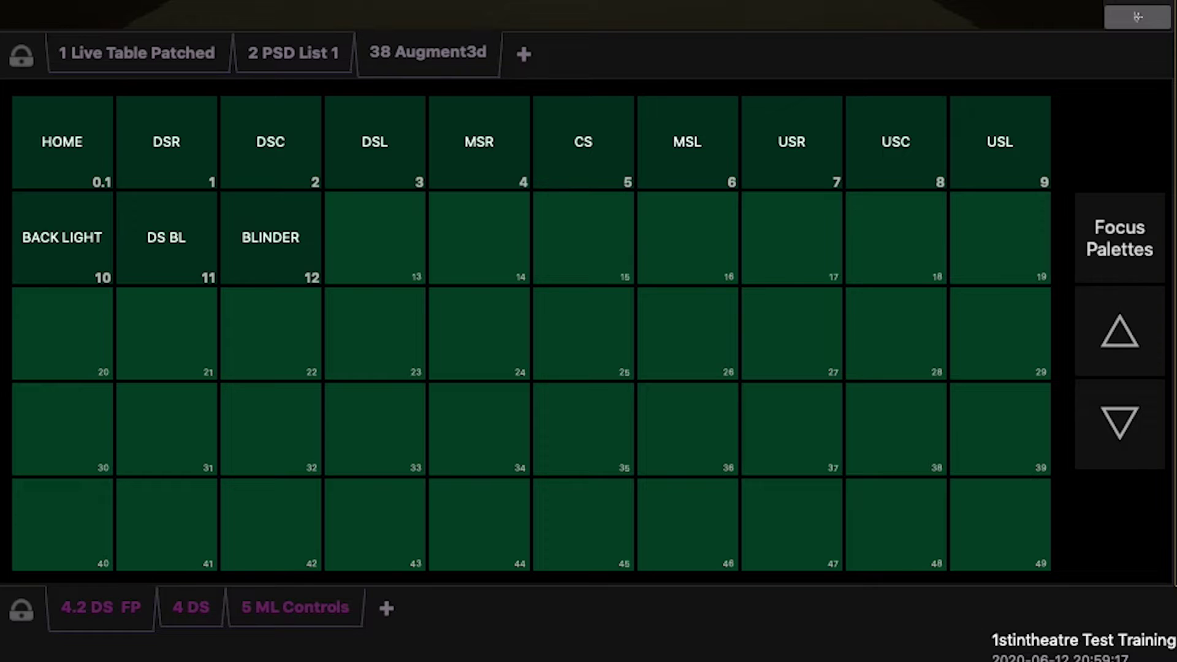
pyautogui.click(1140, 233)
pyautogui.click(688, 272)
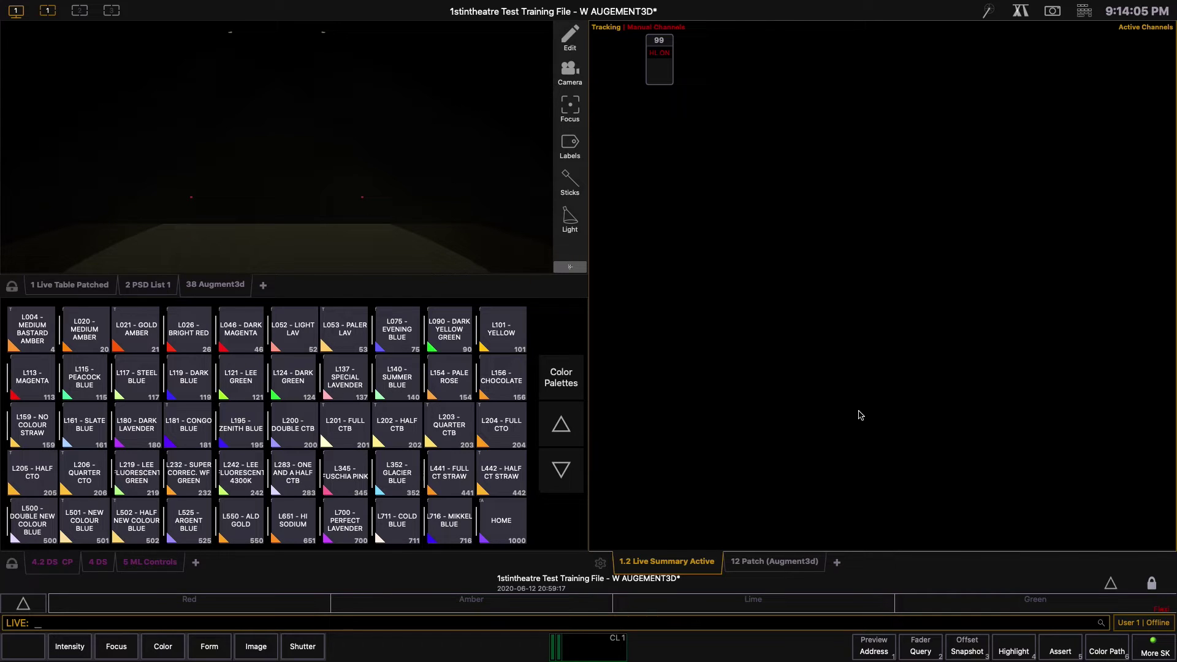
# Step: Set cells 1 thru 8 of channels 31 and 36 to full, and bring channels 31 thru 36 to full
pyautogui.write('31+36')
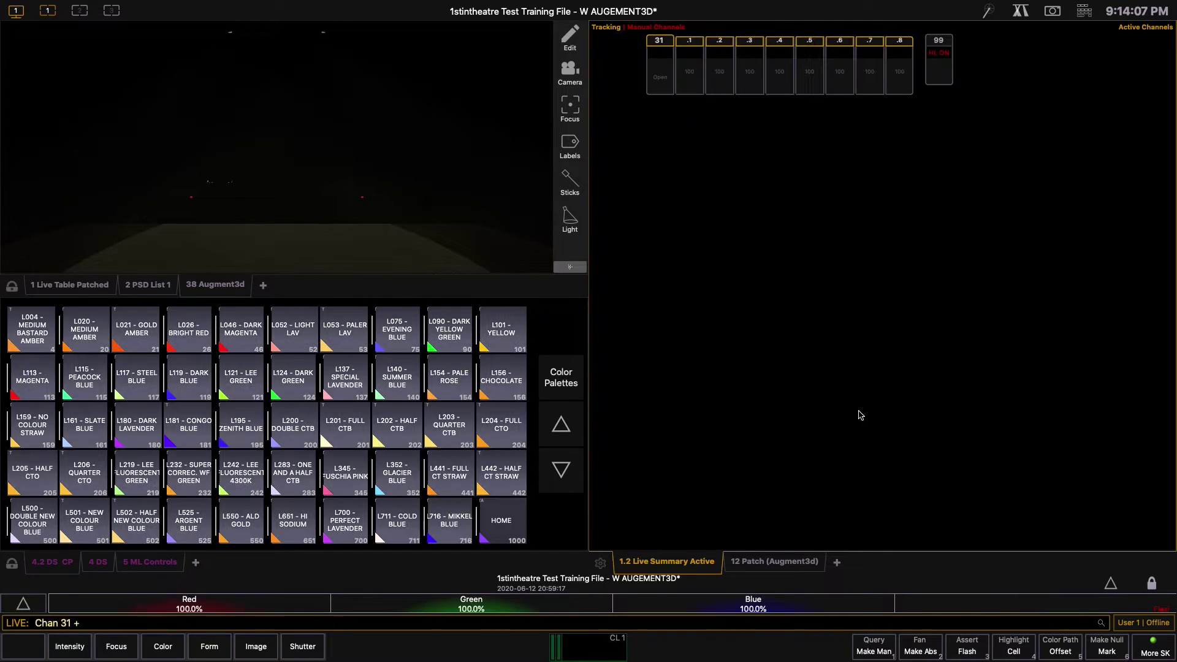
pyautogui.write('c1t8@')
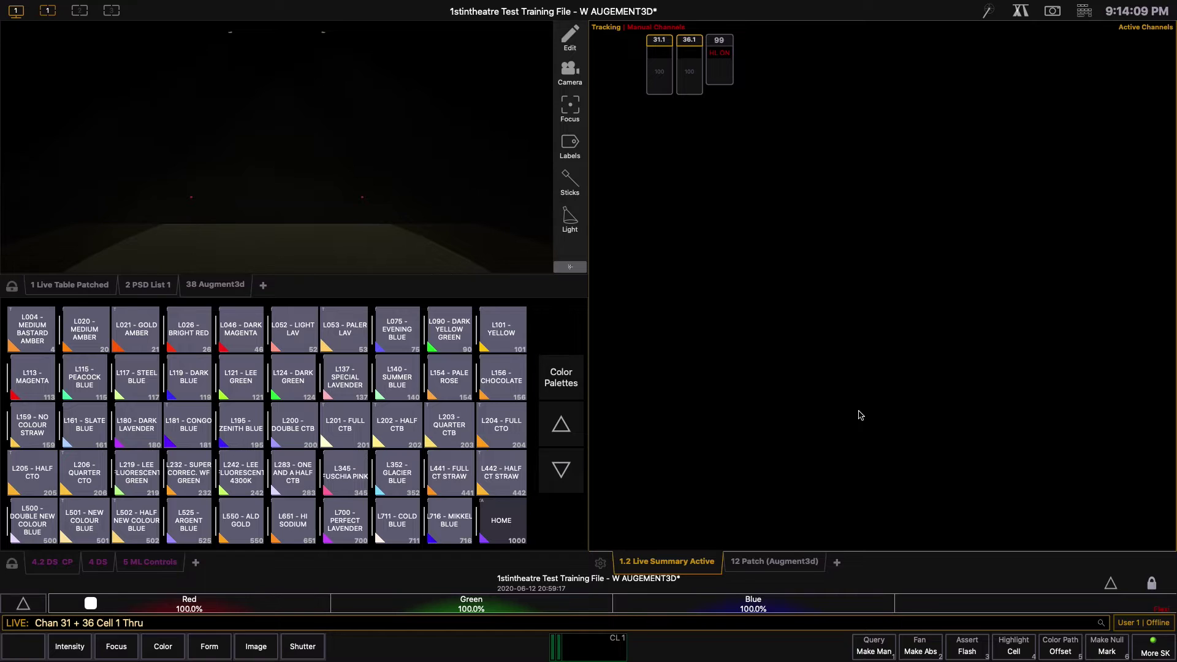
pyautogui.write('f31t36@fk')
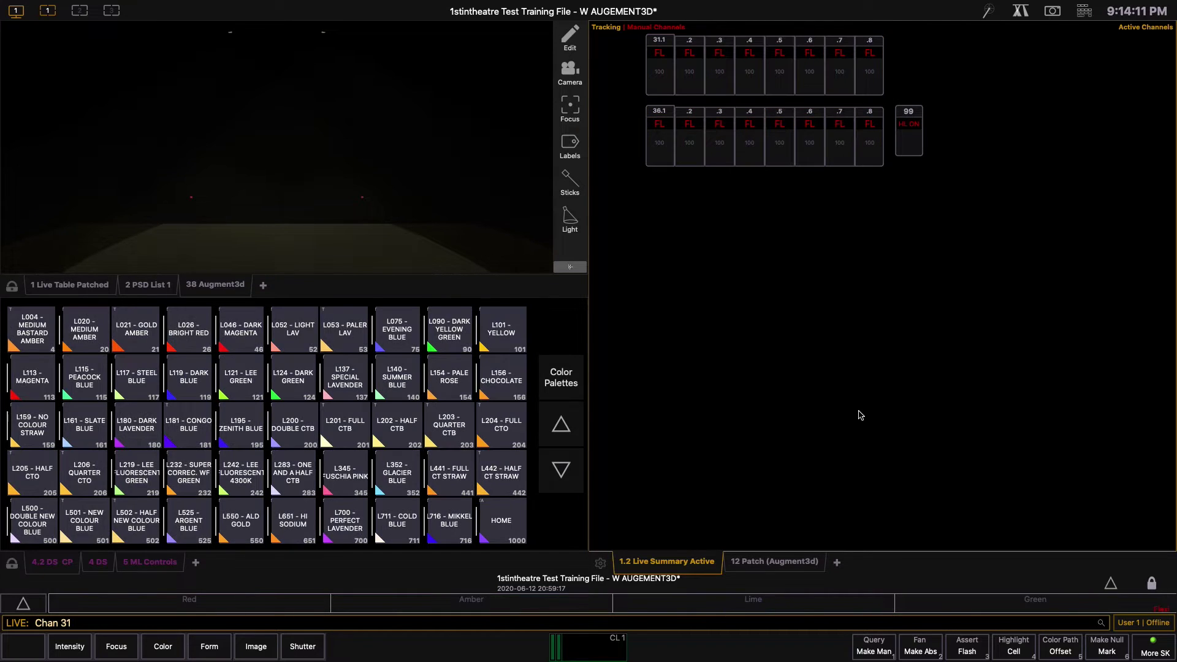
pyautogui.press('Return')
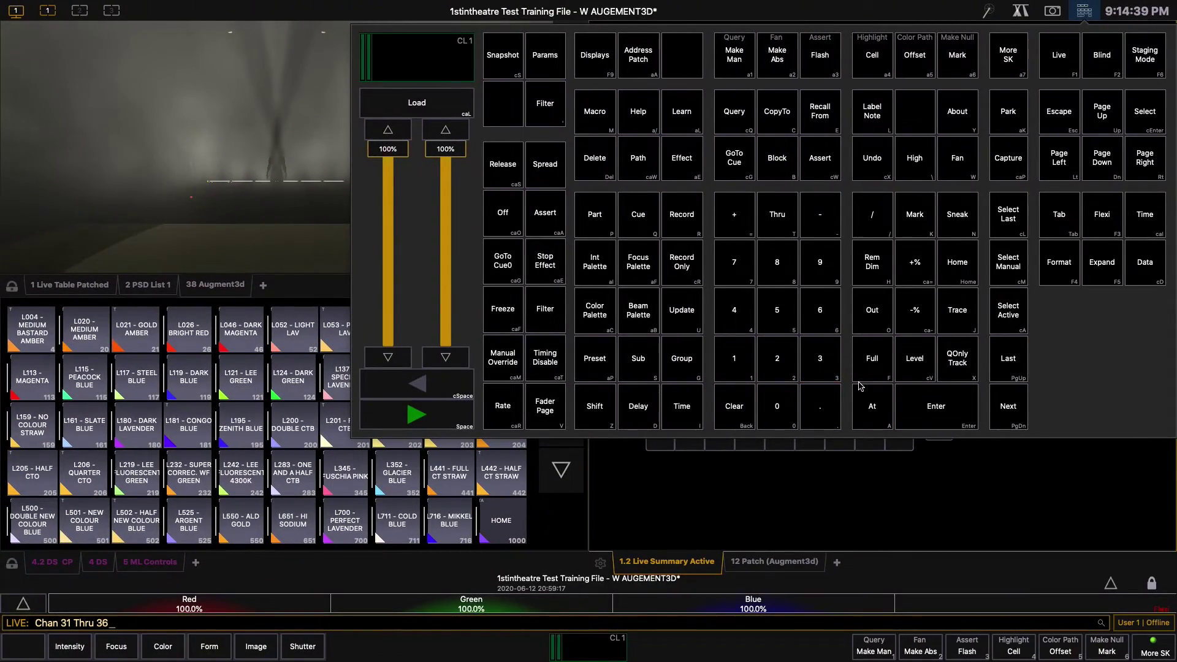
# Step: Spread color palettes 4 thru 52 across channels 31 thru 36
pyautogui.click(870, 406)
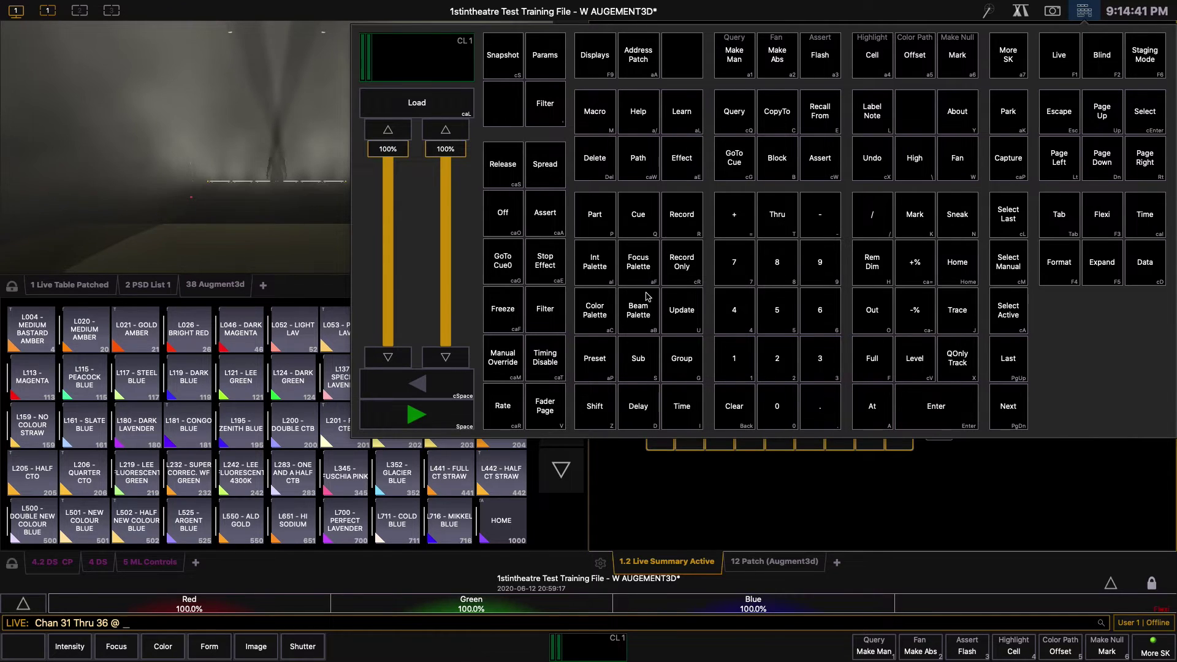
pyautogui.click(739, 302)
pyautogui.click(776, 216)
pyautogui.click(778, 306)
pyautogui.click(779, 345)
pyautogui.click(936, 409)
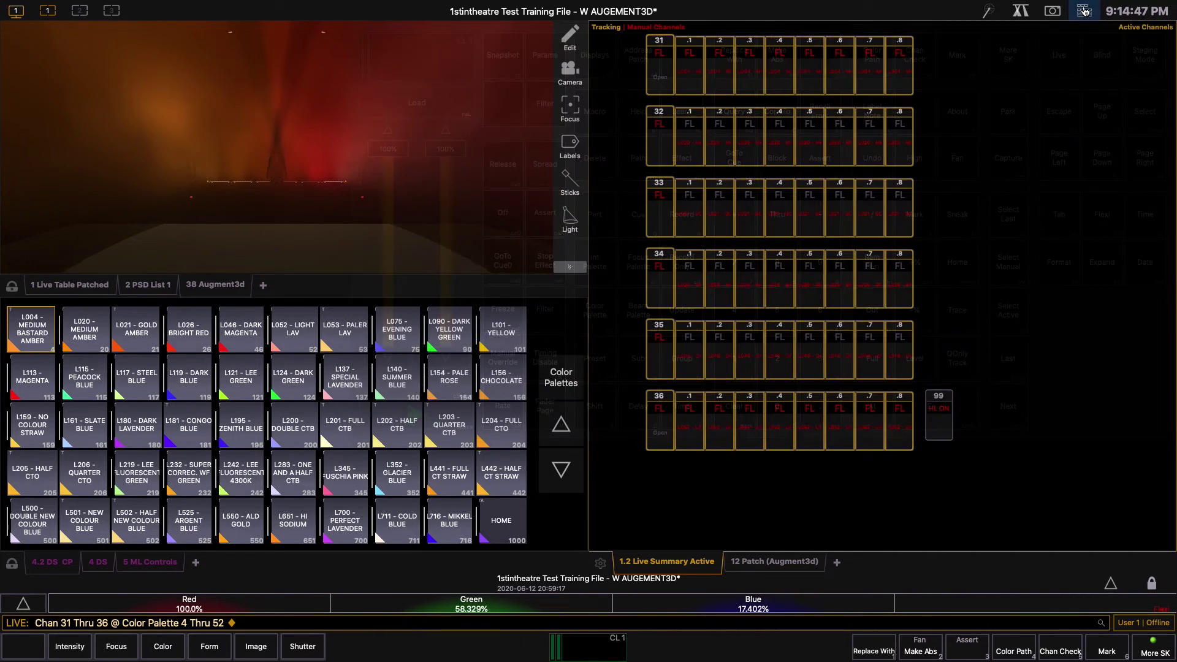
pyautogui.click(1084, 11)
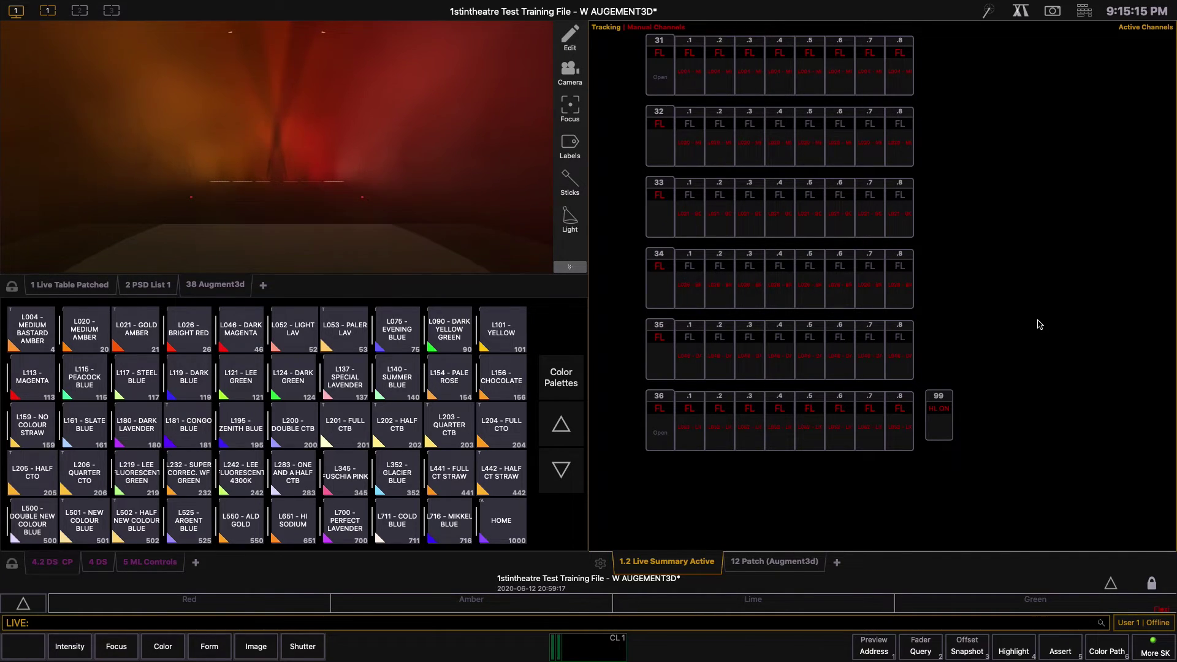
# Step: Display the gel picker for channel 41, and set channels 41 thru 43 to gel color 3/200
pyautogui.click(1021, 11)
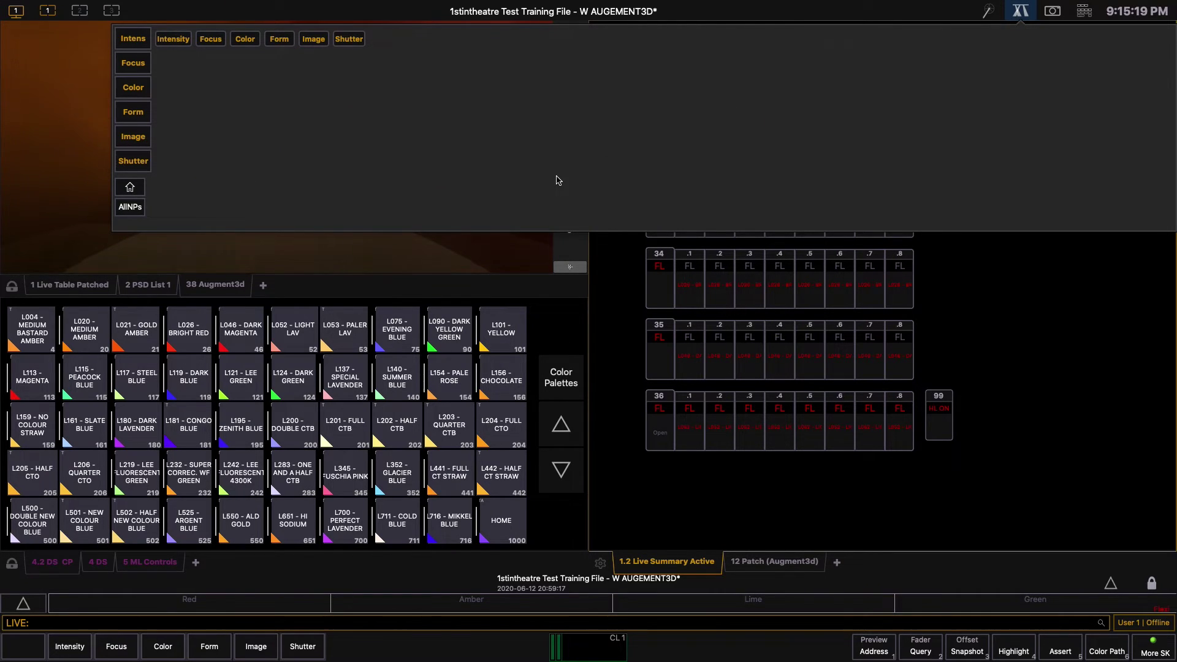
pyautogui.write('41')
pyautogui.press('Return')
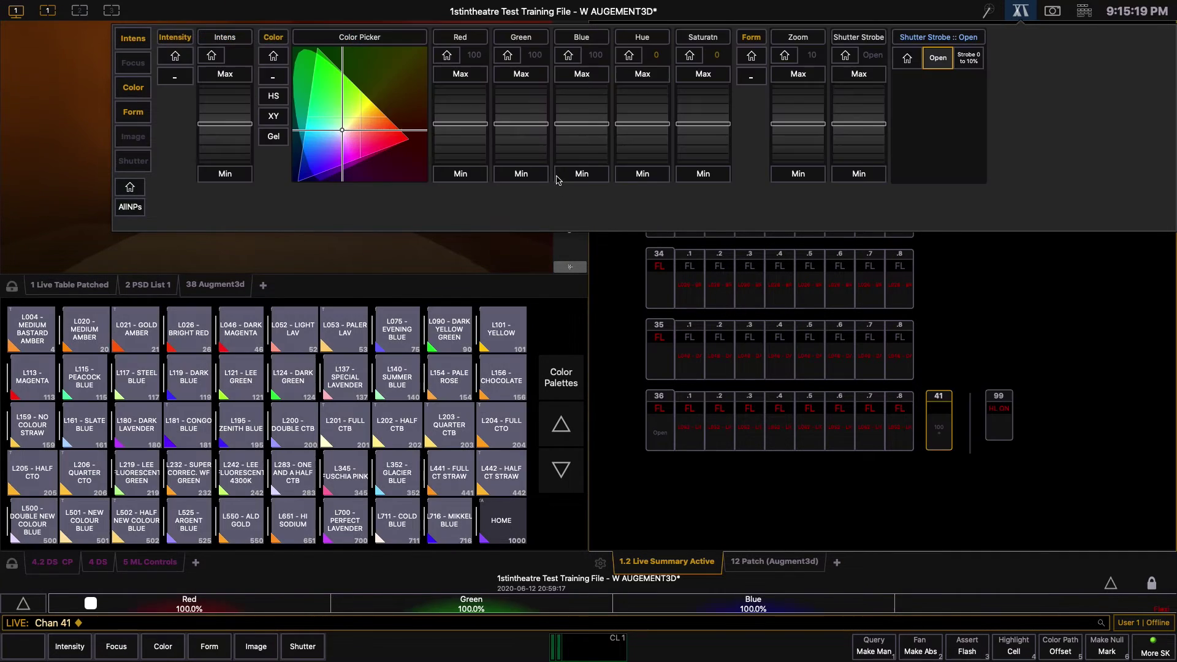
pyautogui.click(274, 137)
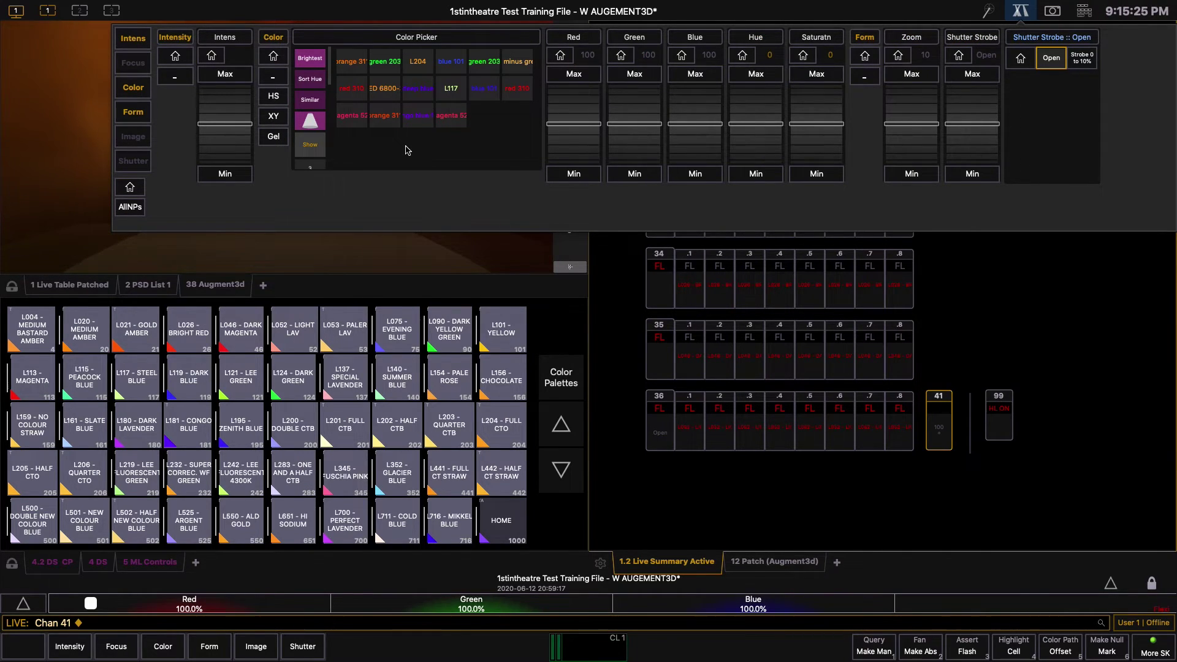
pyautogui.write('t43a3/2')
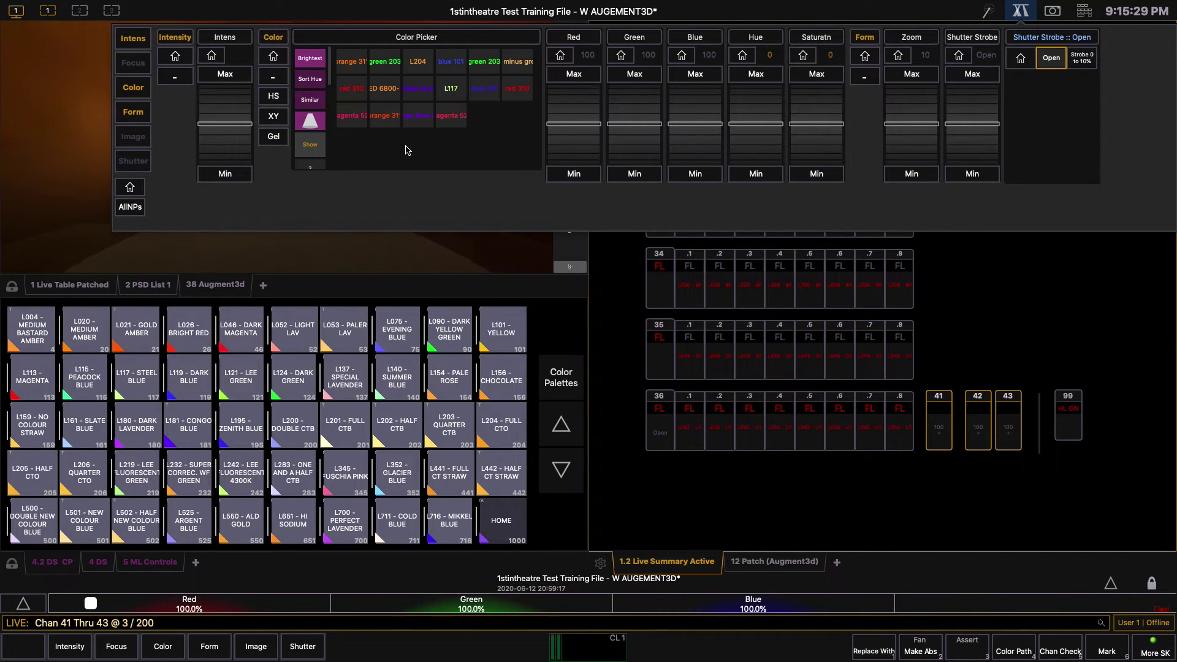
pyautogui.press('Return')
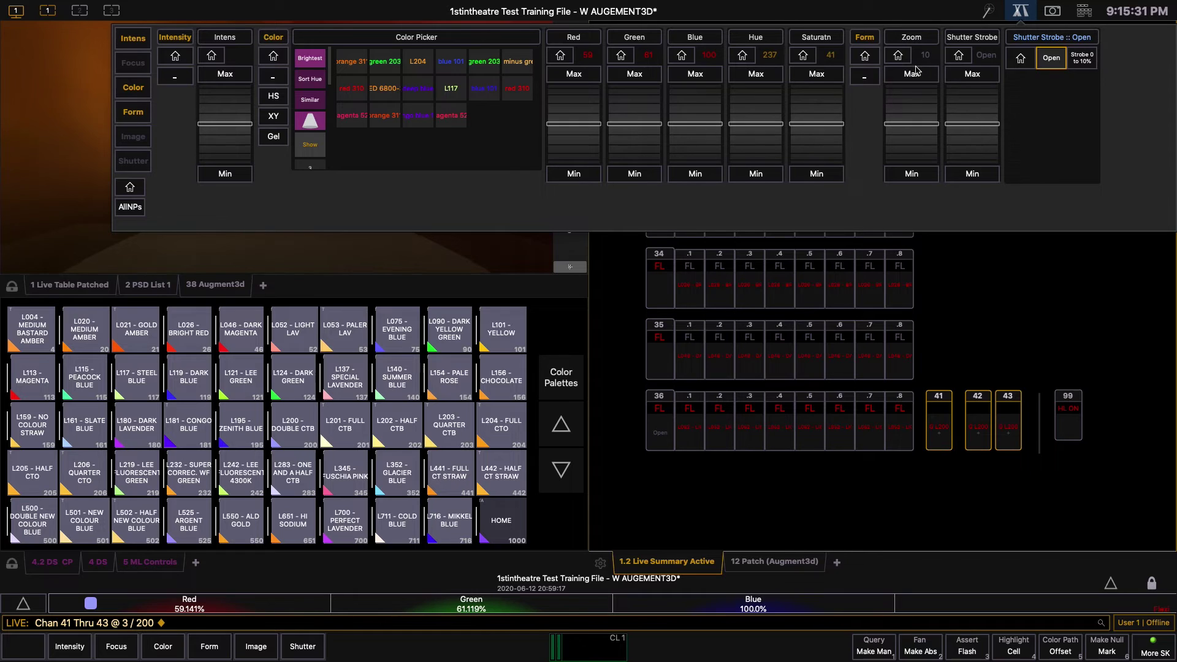
pyautogui.click(1013, 16)
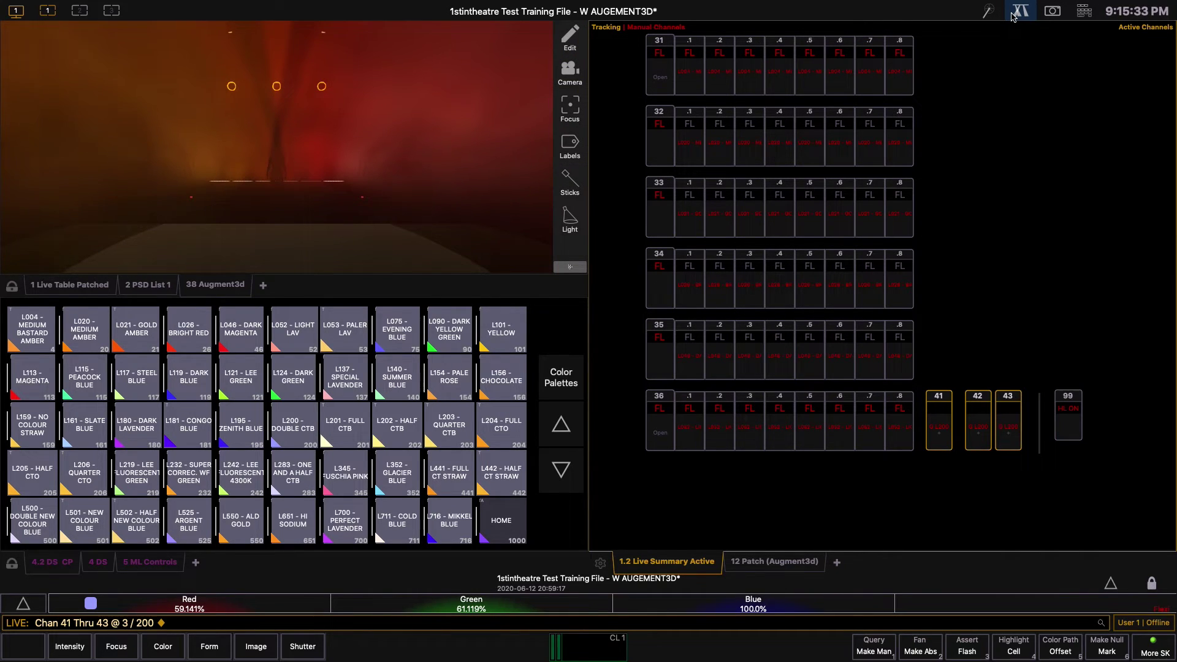
# Step: Bring the selected channels 41 thru 43 to full intensity
pyautogui.press('f')
pyautogui.press('n')
pyautogui.press('Return')
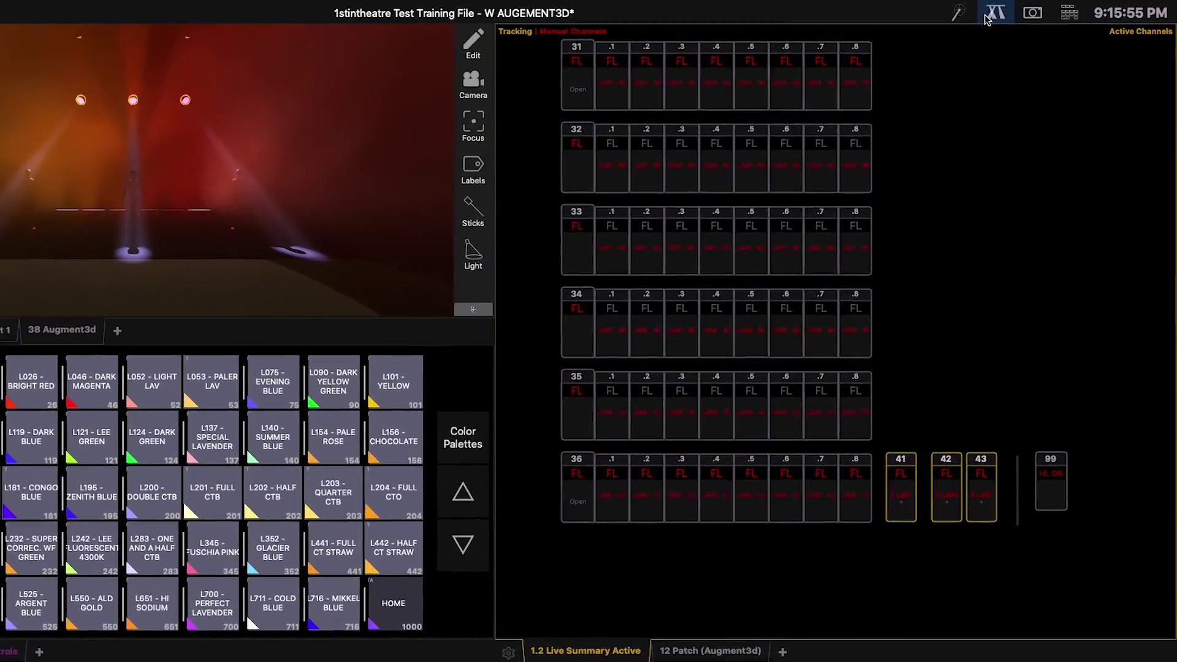
# Step: Examine the color parameter values of channels 41 thru 43 in the moving light controls
pyautogui.click(987, 13)
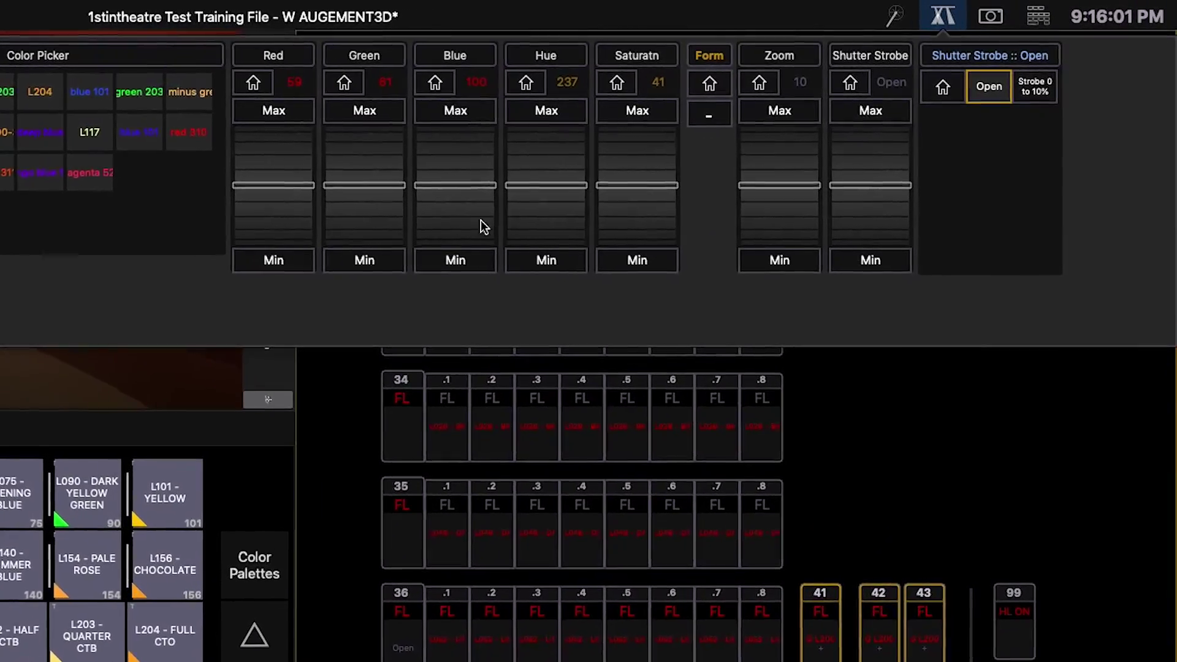
pyautogui.moveTo(255, 235); pyautogui.dragTo(259, 235)
pyautogui.moveTo(192, 251); pyautogui.dragTo(233, 289)
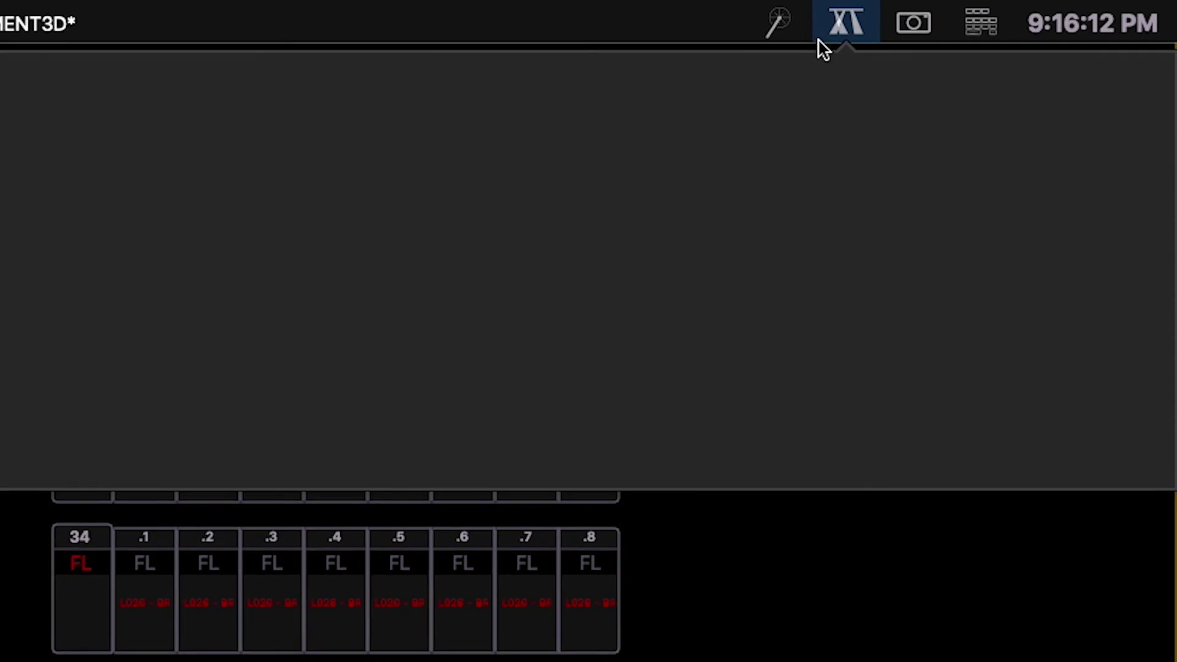
pyautogui.click(821, 38)
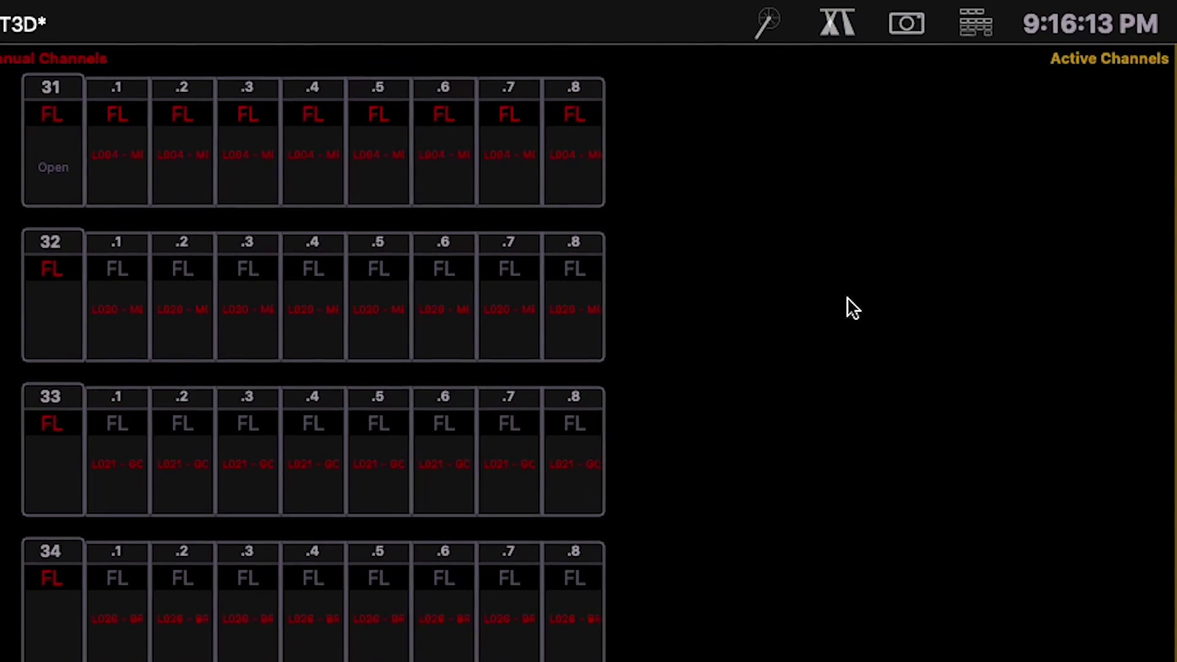